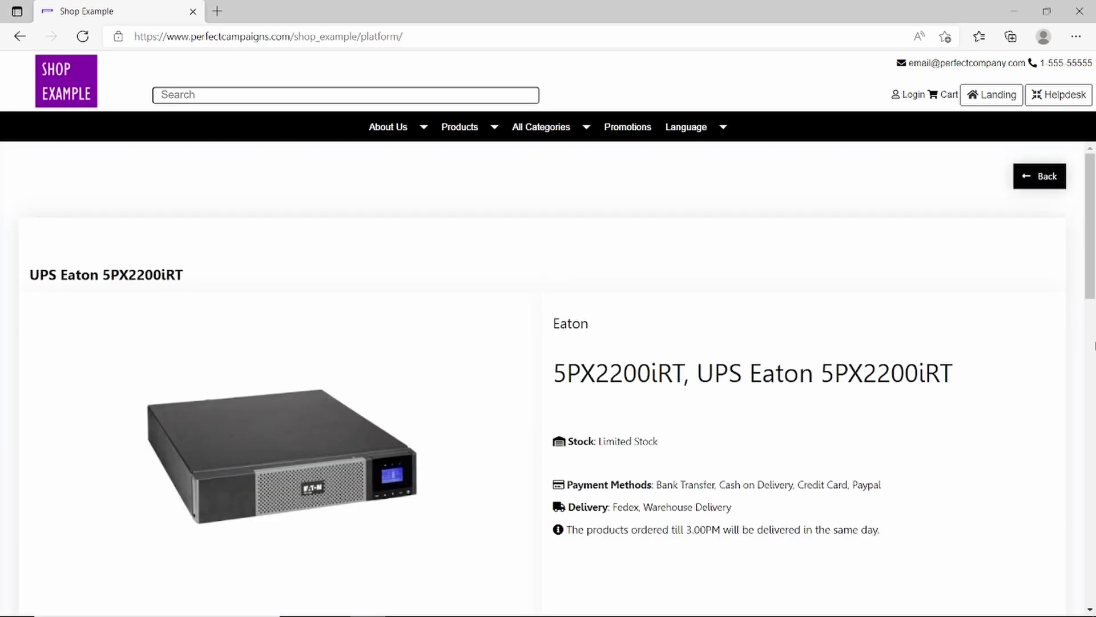
Step: Open the Perfect Company page under About Us and look over its content
mouse_move(1091, 286)
left_mouse_down()
mouse_move(1094, 567)
mouse_move(1094, 288)
left_mouse_up()
mouse_move(395, 129)
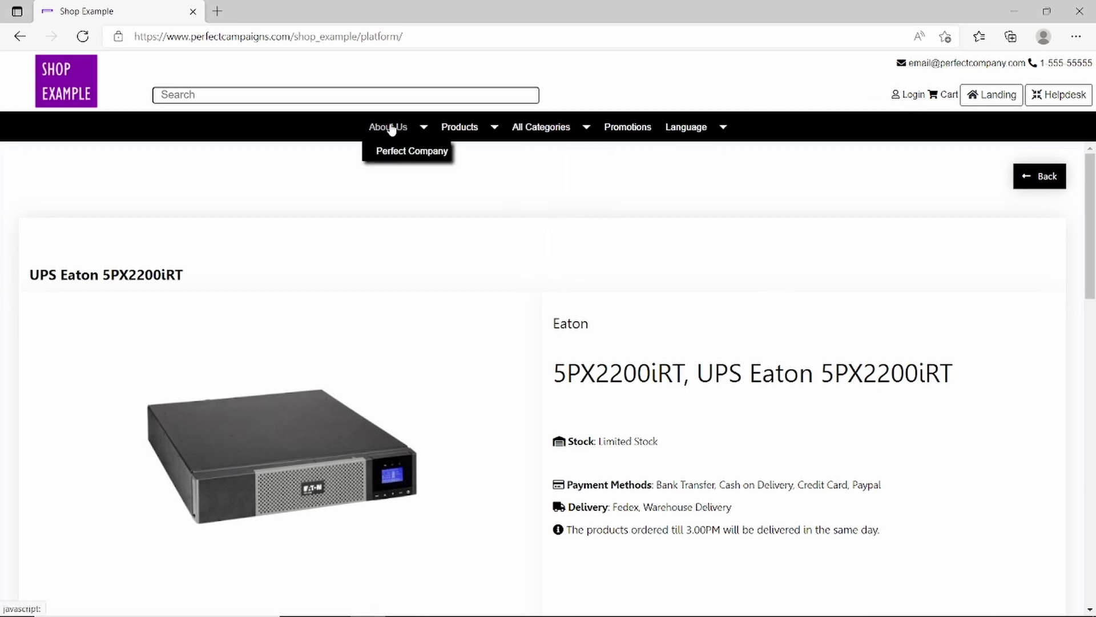
left_click(398, 152)
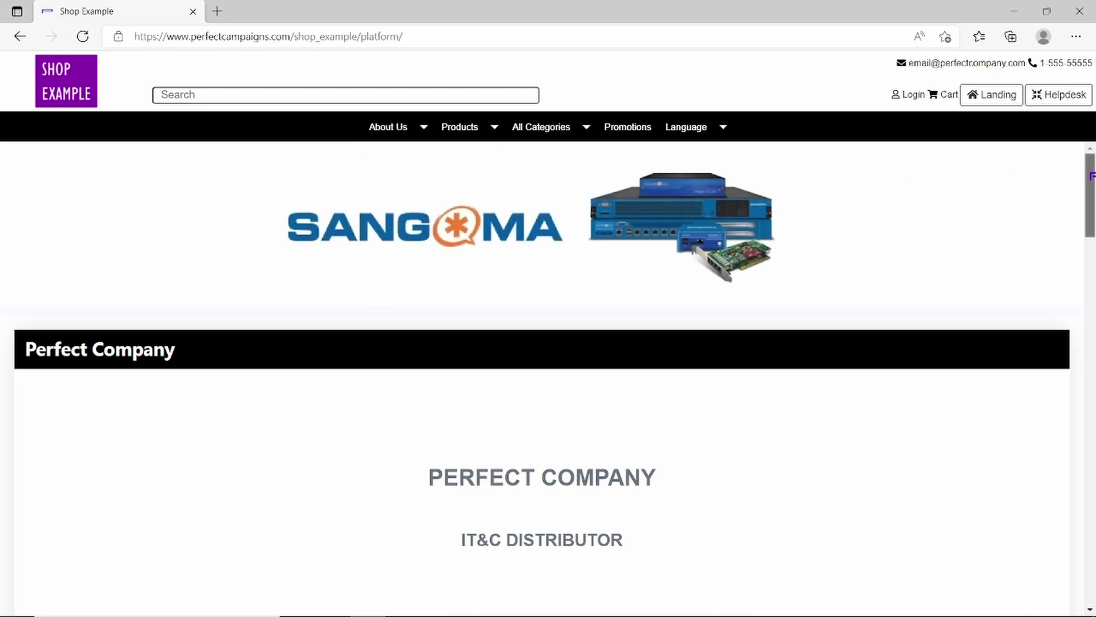
scroll(548, 377, "down", 1)
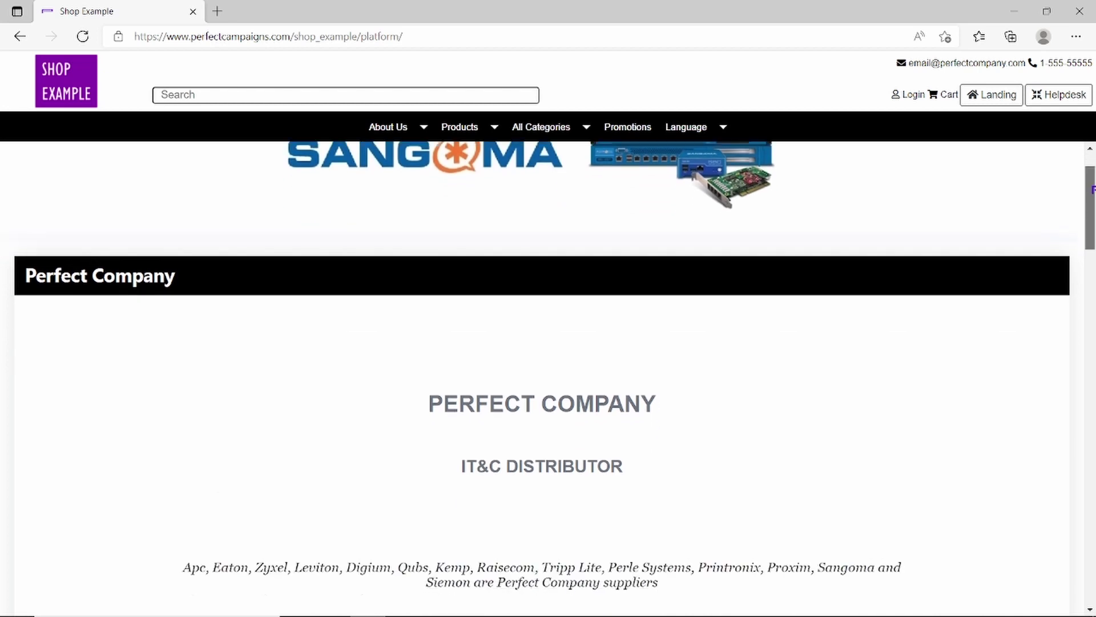
left_click_drag(1091, 189, 1092, 163)
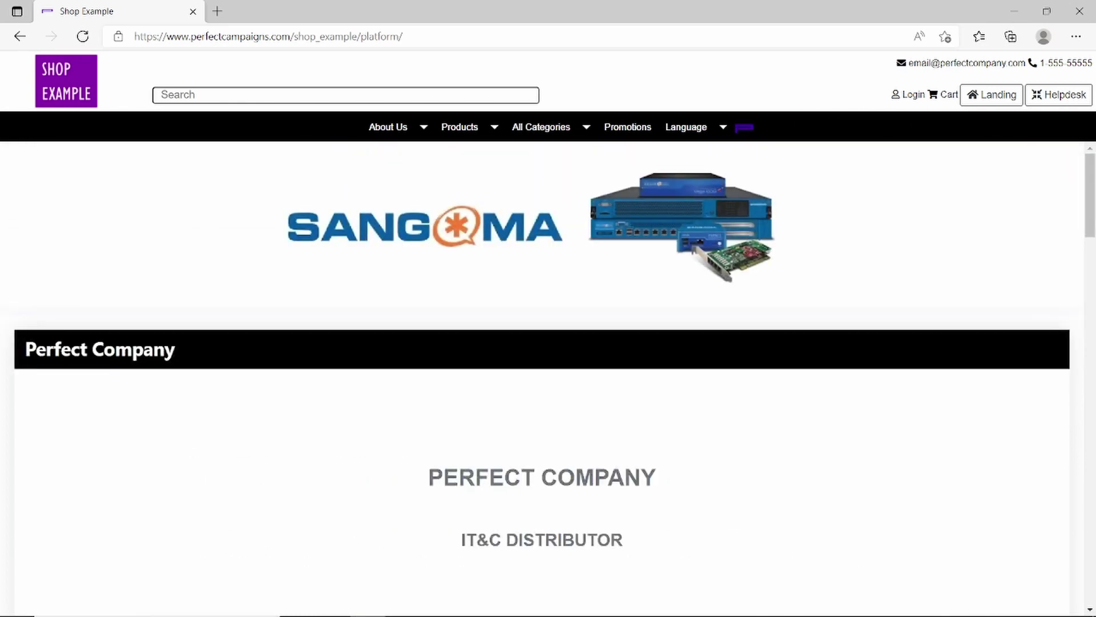
Step: Open the Product Lines page and look through it down to the footer
mouse_move(695, 137)
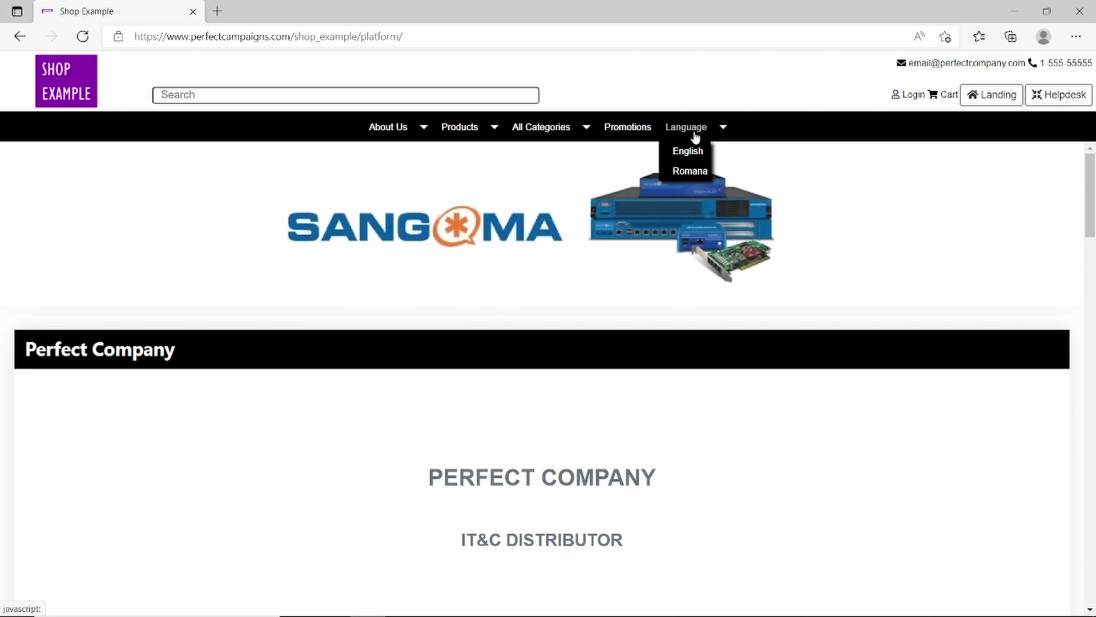
mouse_move(479, 130)
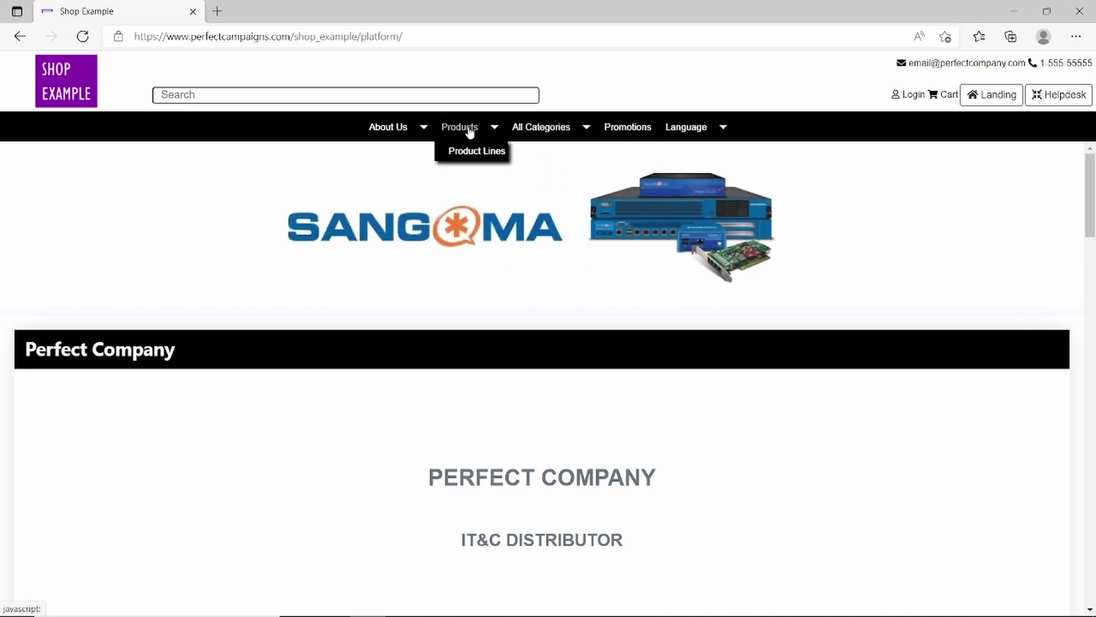
left_click(477, 153)
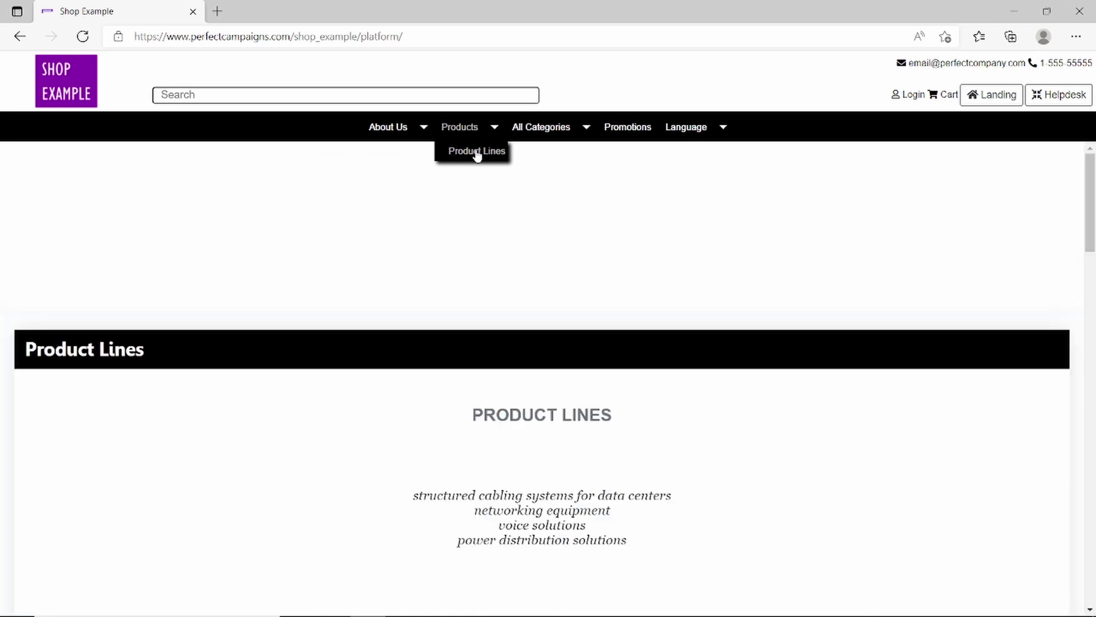
left_click_drag(1091, 200, 1091, 256)
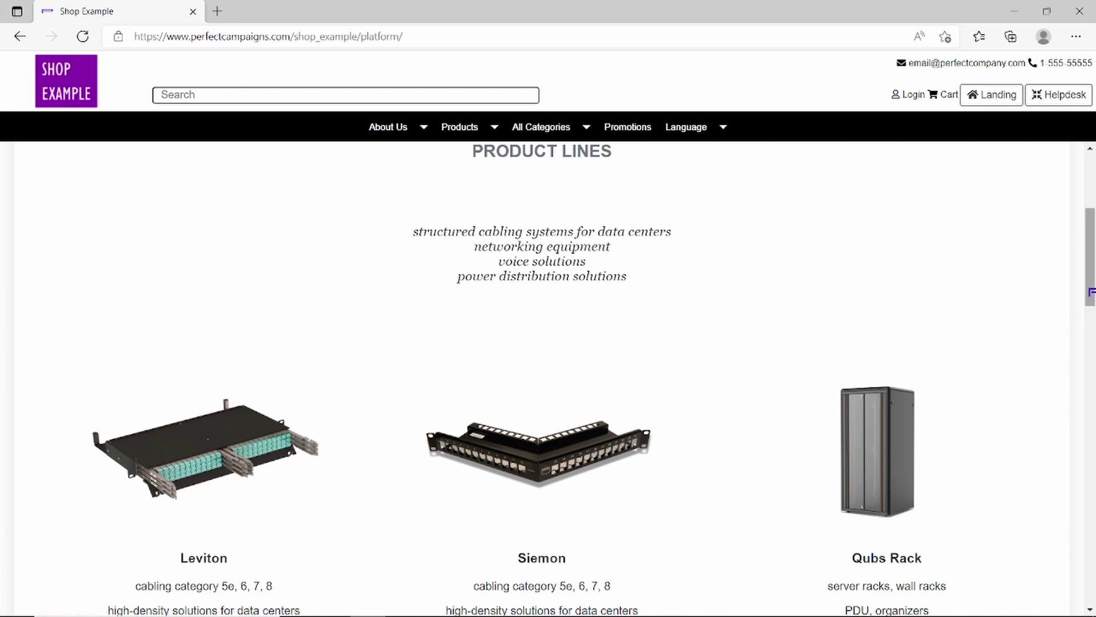
left_click_drag(1091, 292, 1093, 586)
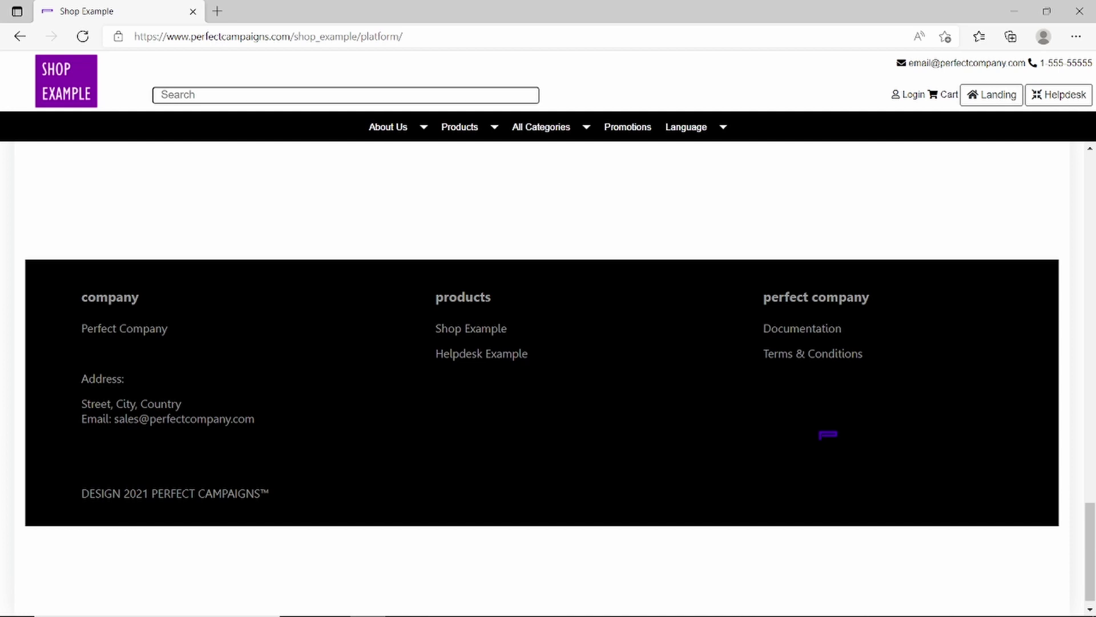
Step: View the shop's All Categories product listing and its Promotions page
left_click(546, 126)
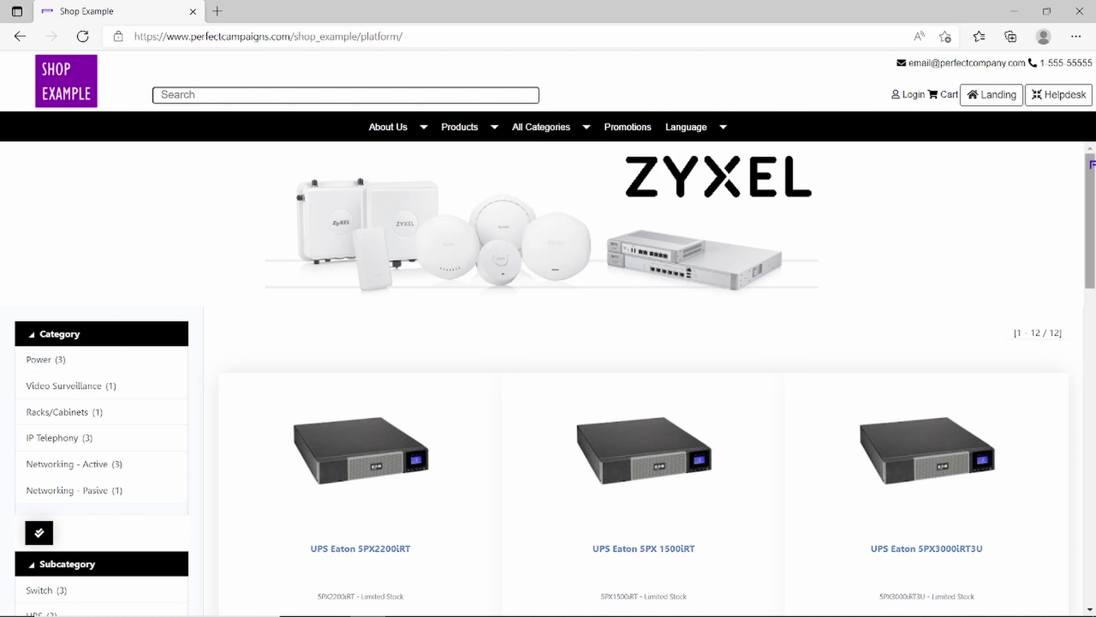
mouse_move(1090, 161)
left_mouse_down()
mouse_move(1093, 387)
mouse_move(1092, 161)
left_mouse_up()
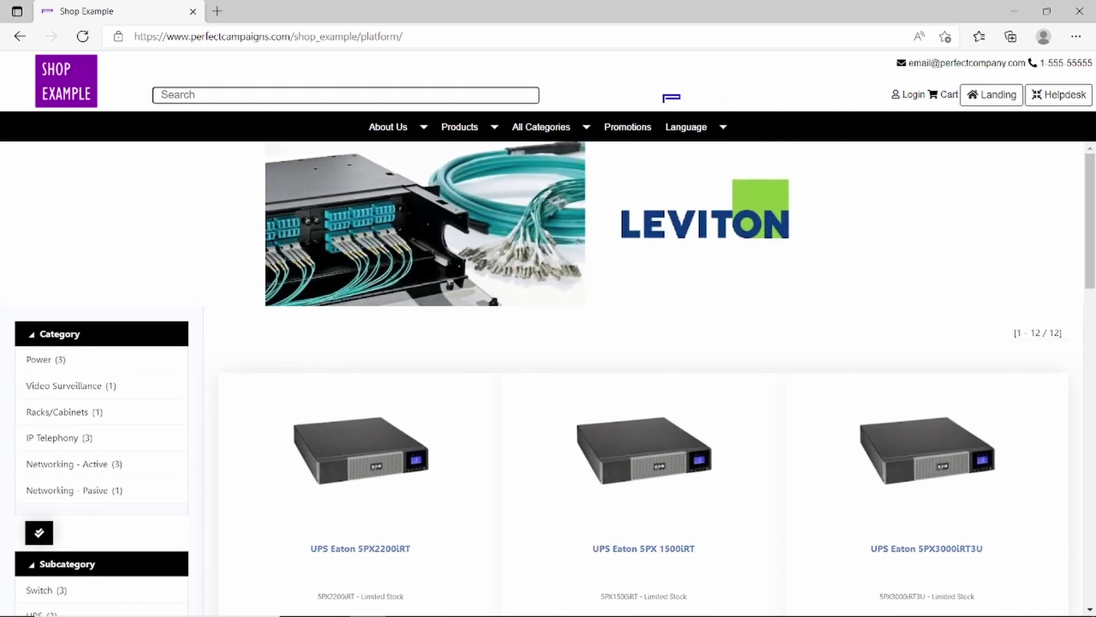
left_click(637, 129)
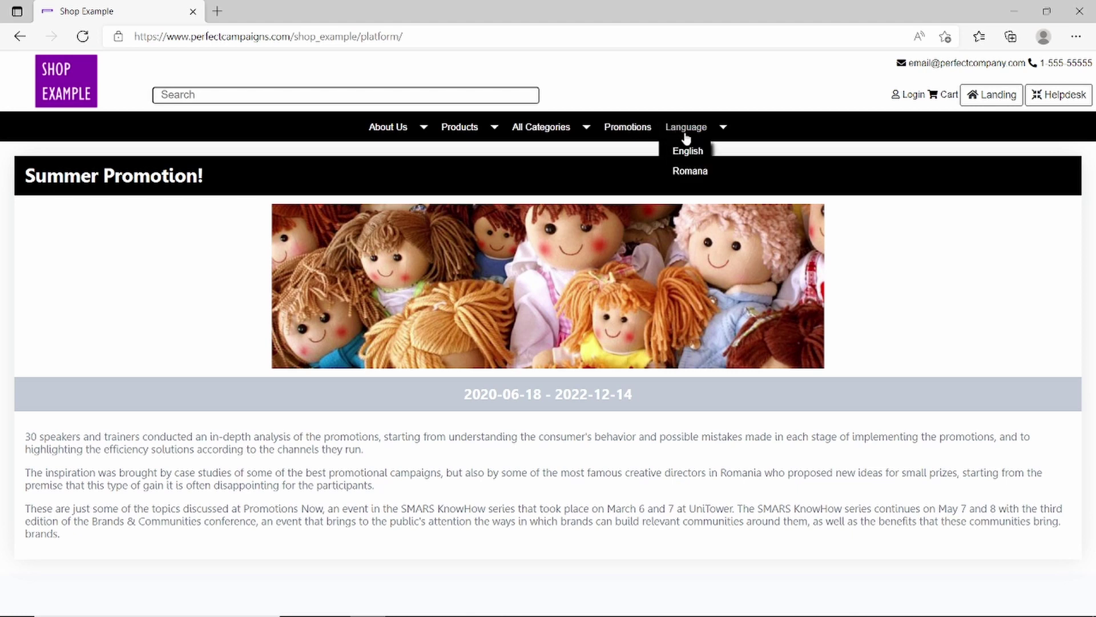
Step: Set the example shop's language to Romana, and open the Shop Configuration page in Perfect Campaigns
left_click(693, 174)
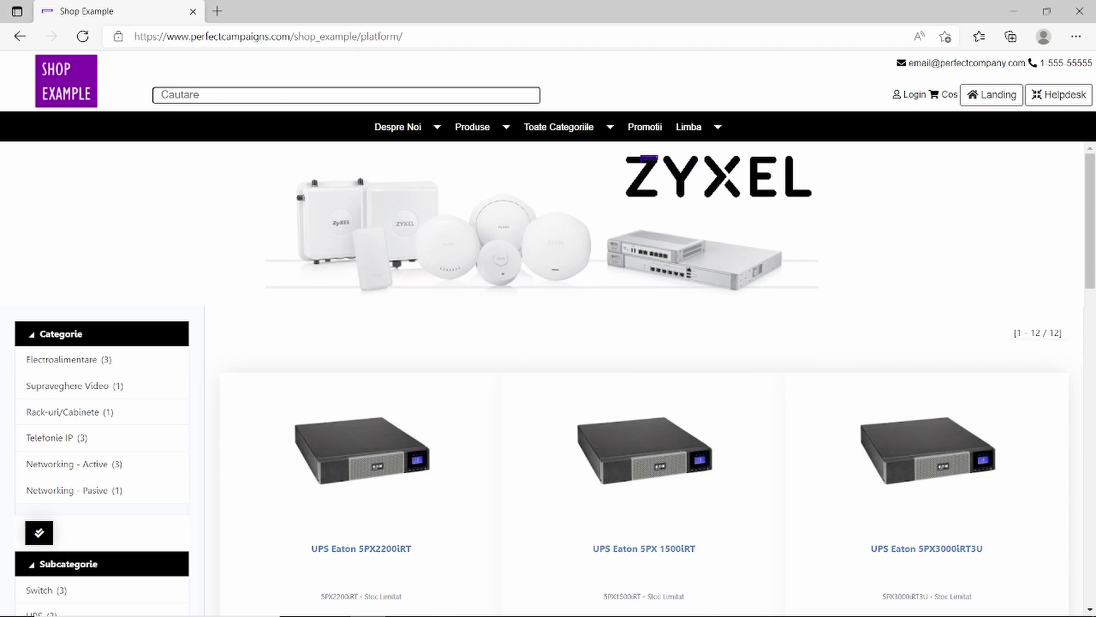
mouse_move(462, 129)
left_click(479, 153)
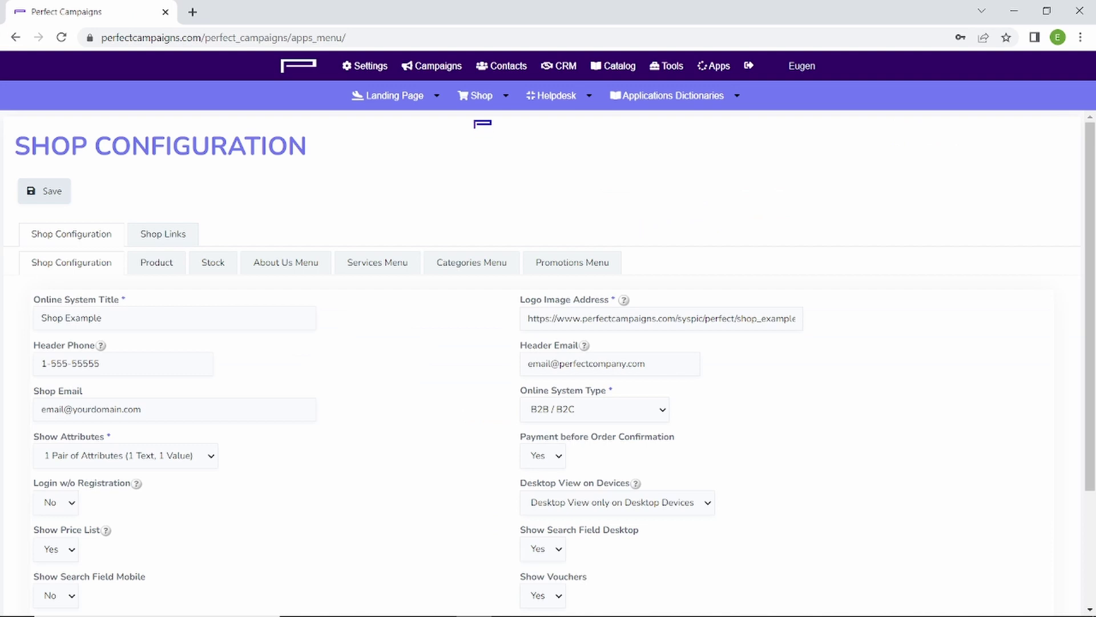
Step: Examine the options for Online System Type, Show Attributes and Payment before Order Confirmation without changing them
mouse_move(480, 108)
left_click(626, 411)
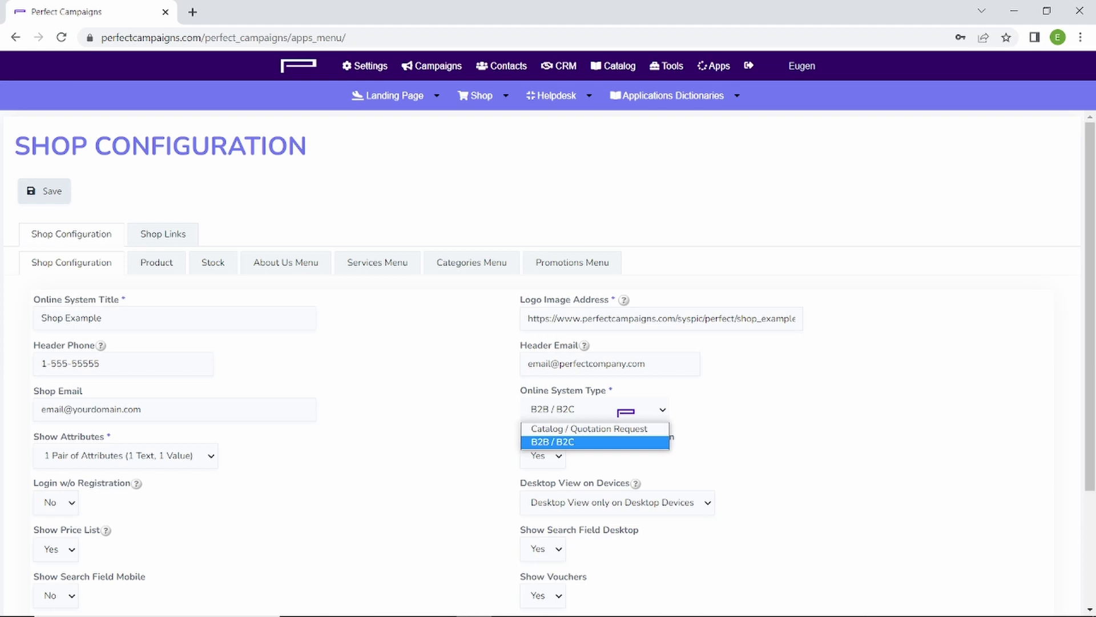
scroll(826, 436, "down", 1)
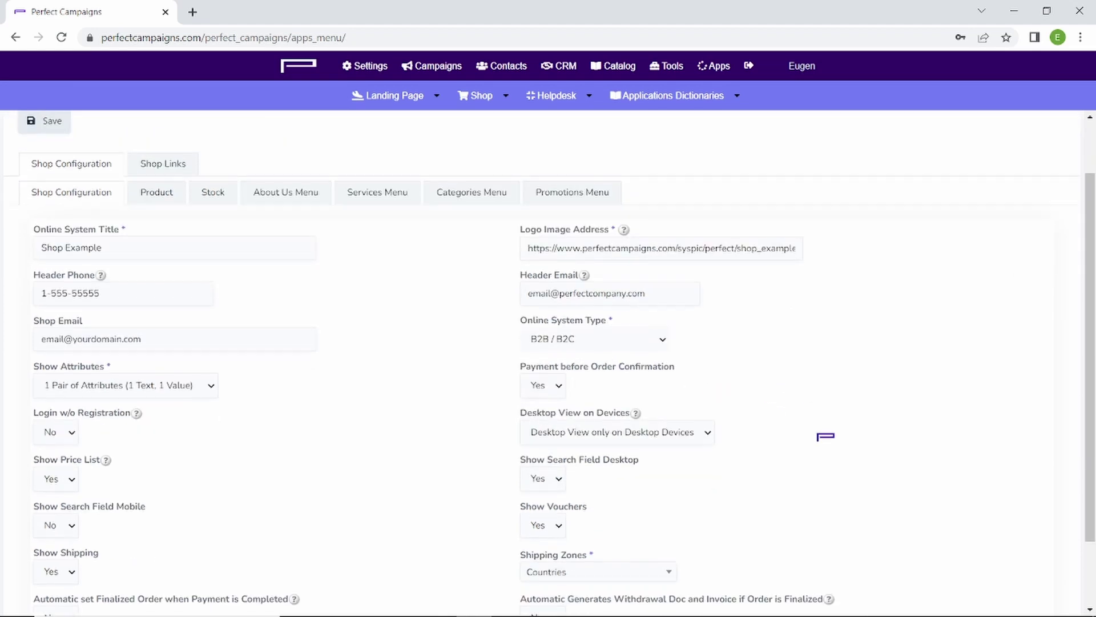
scroll(825, 436, "down", 1)
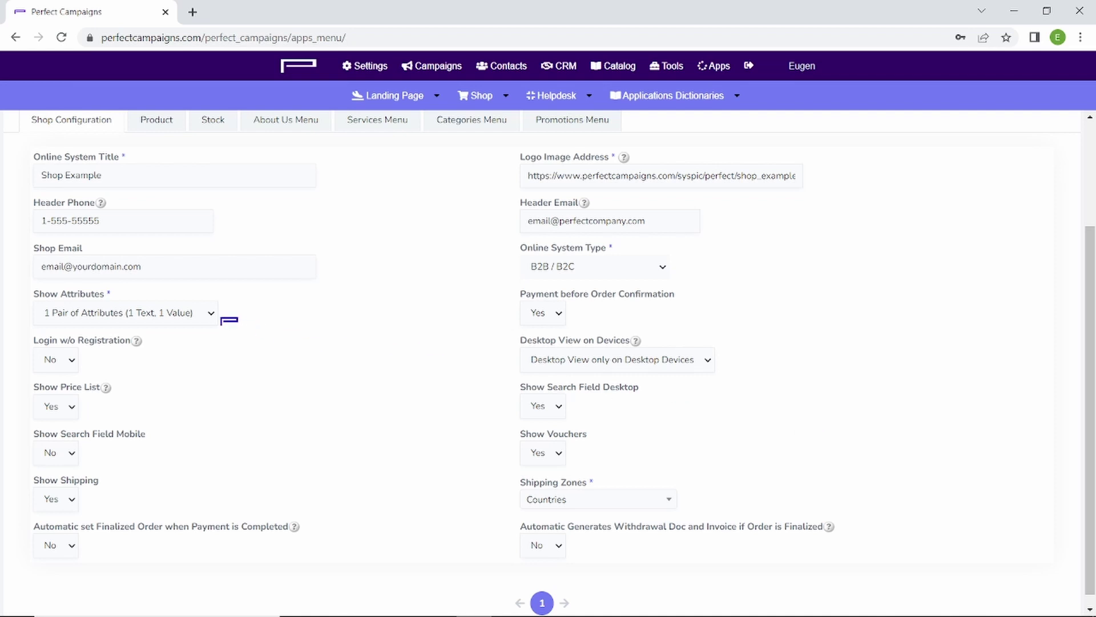
left_click(212, 315)
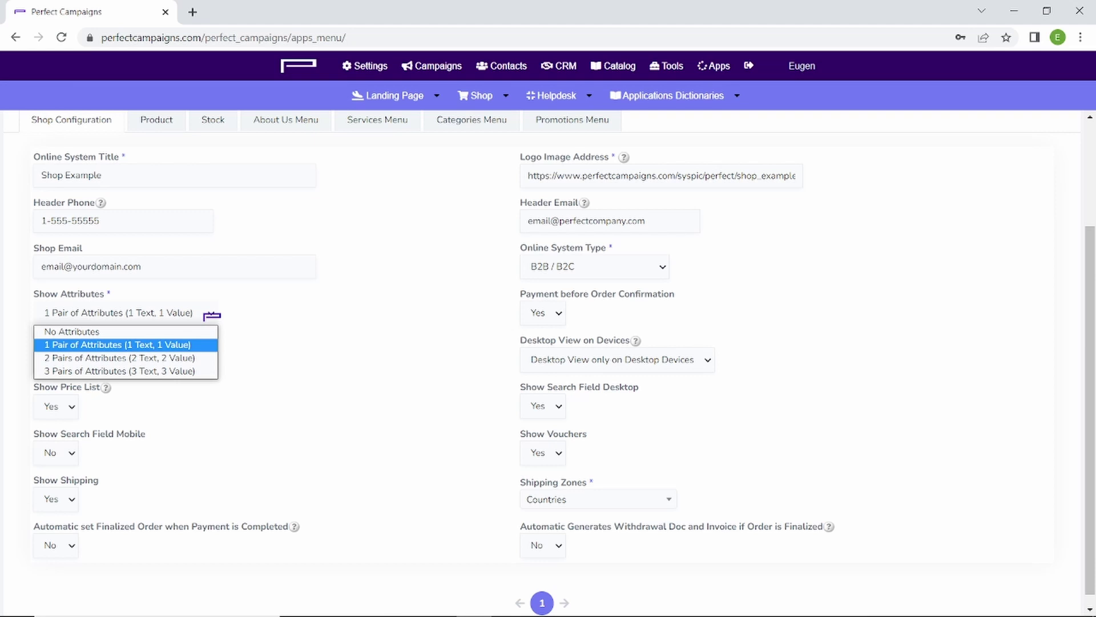
left_click(212, 315)
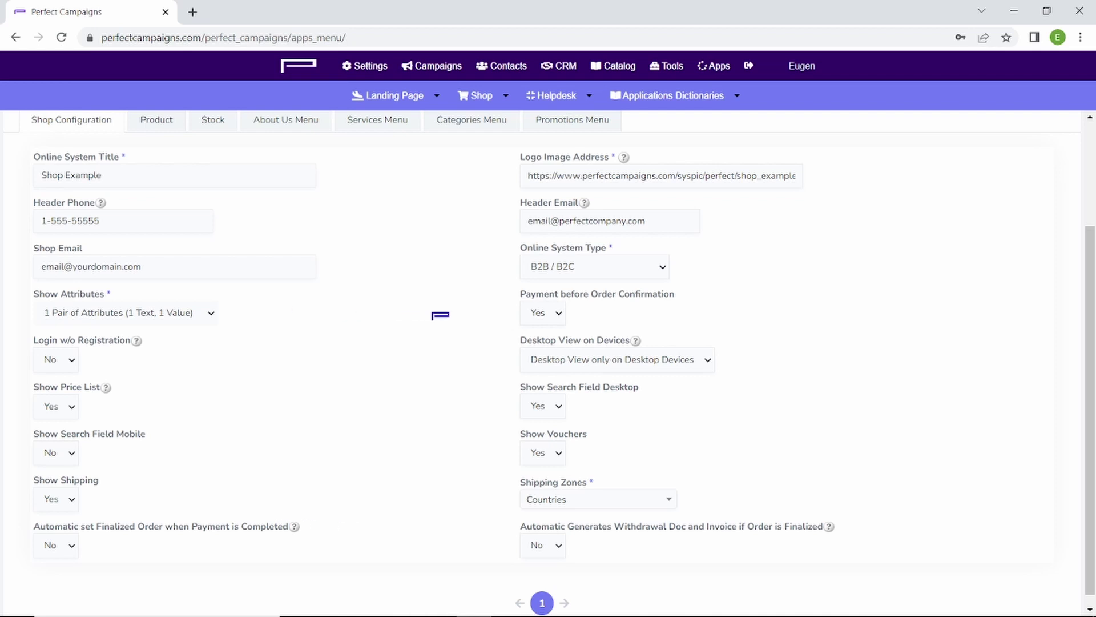
left_click(561, 315)
left_click(561, 314)
Step: Check the Shipping Zones options and read the field help for login, price list and the automatic order settings
mouse_move(137, 342)
mouse_move(108, 392)
left_click(670, 502)
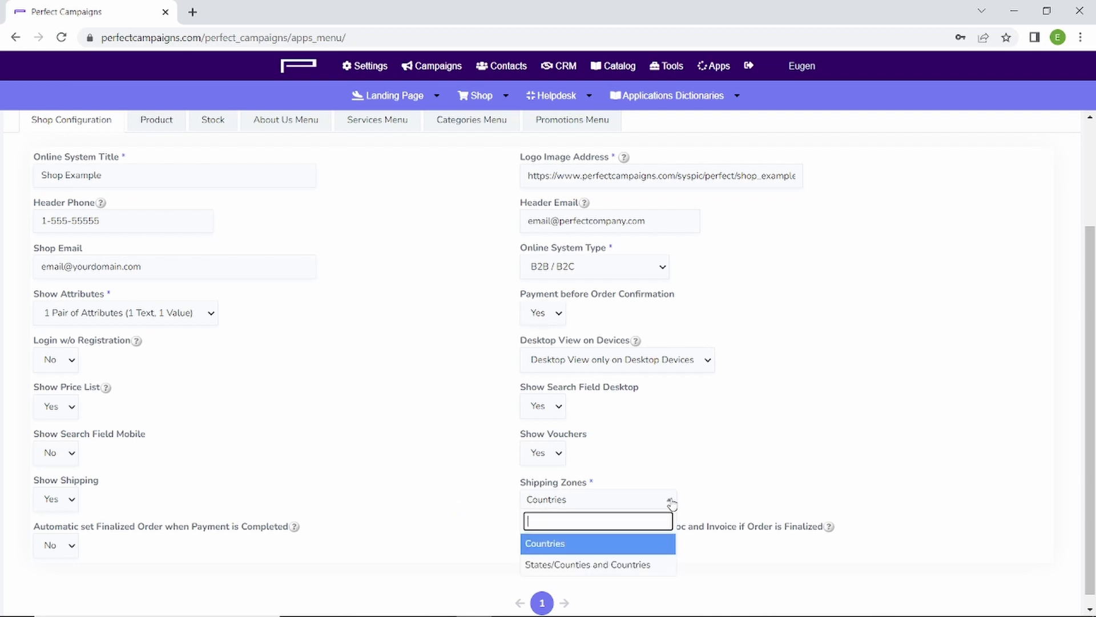
left_click(671, 502)
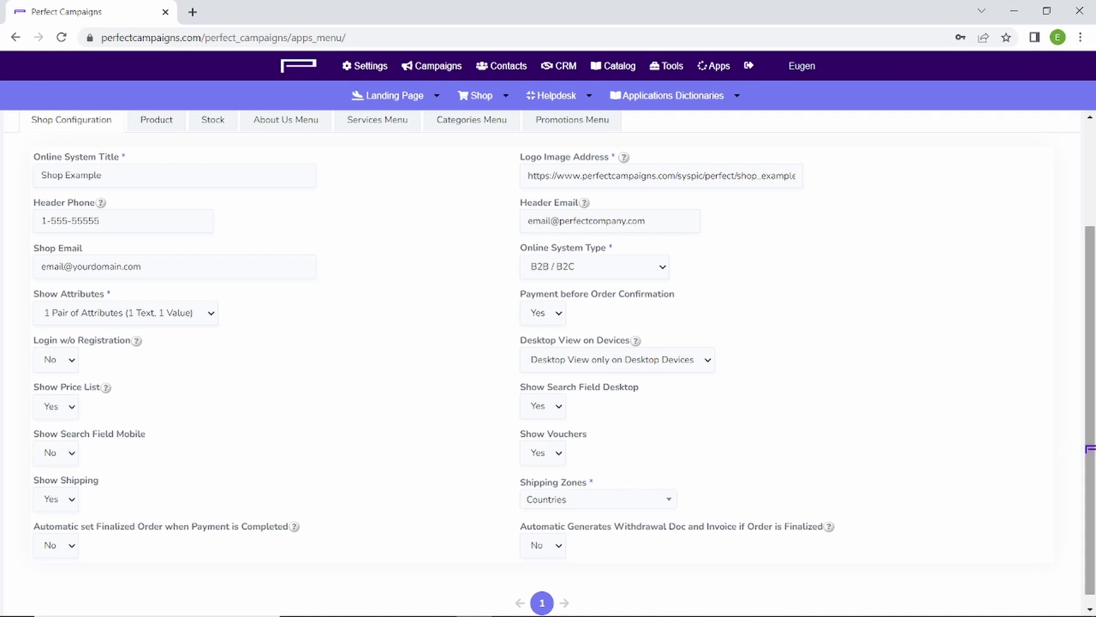
scroll(1090, 449, "down", 1)
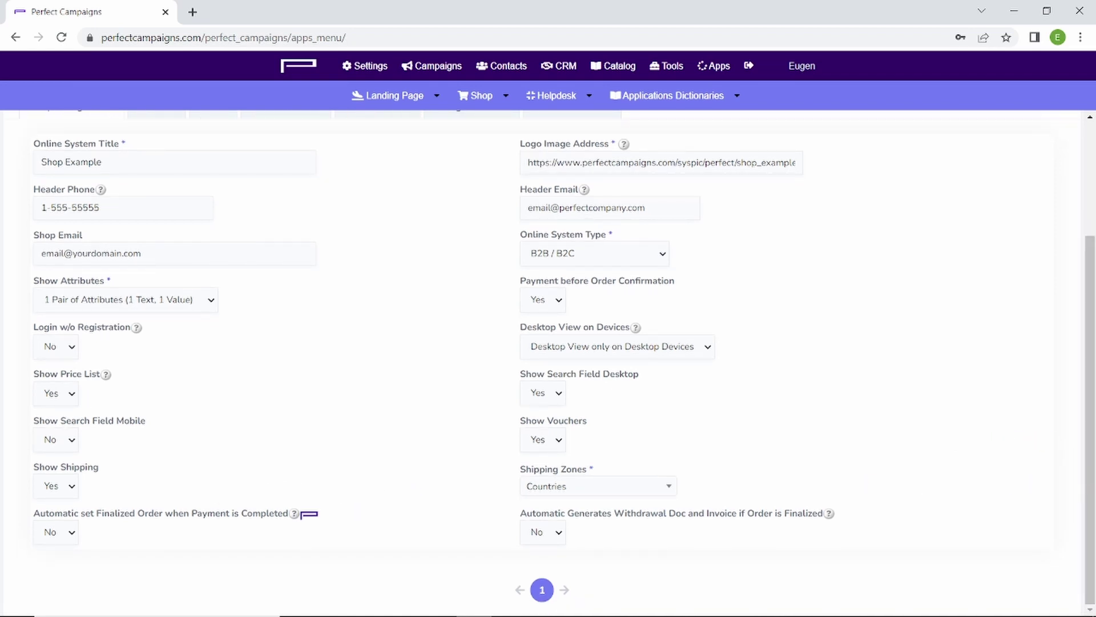
mouse_move(300, 513)
mouse_move(831, 516)
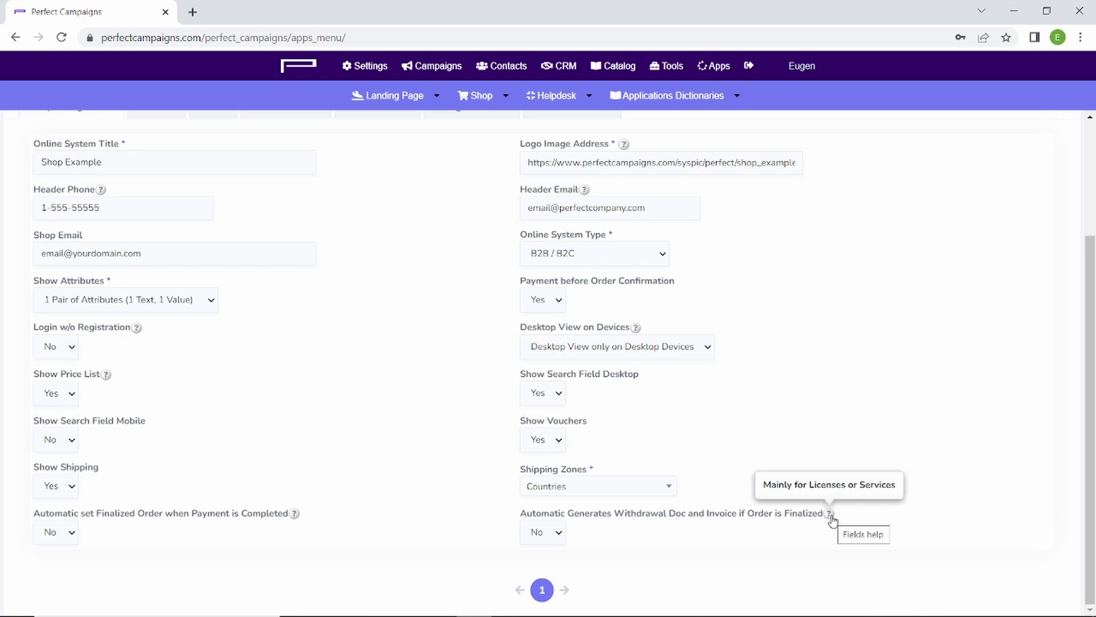
Step: Open the shop's Product settings and examine the options for Items in the Cart and Show 2 Prices
scroll(807, 436, "up", 3)
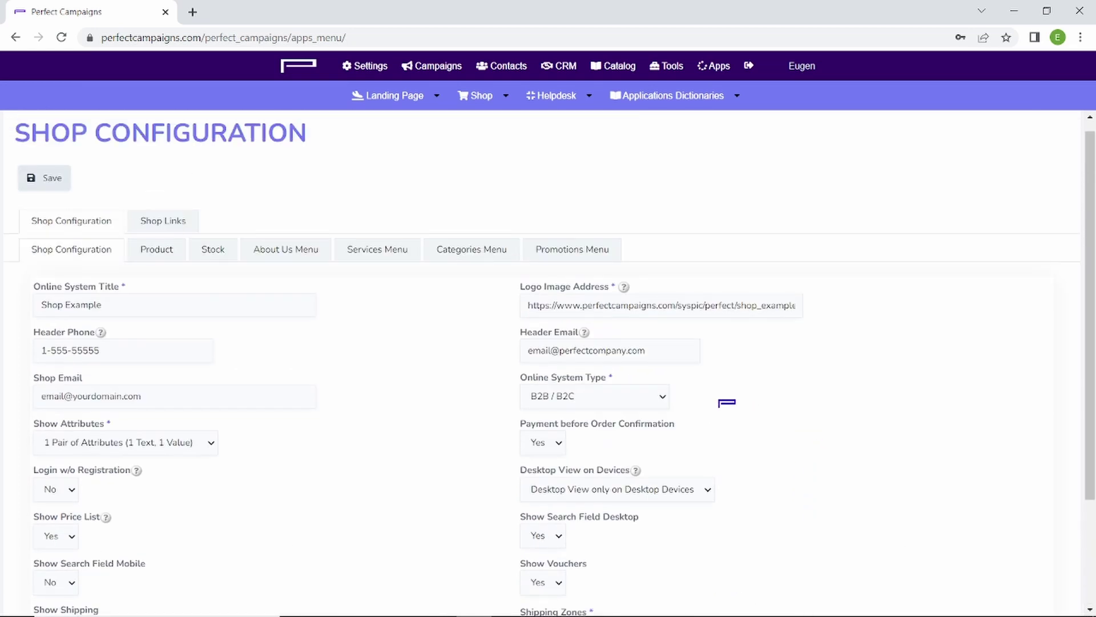
left_click(162, 252)
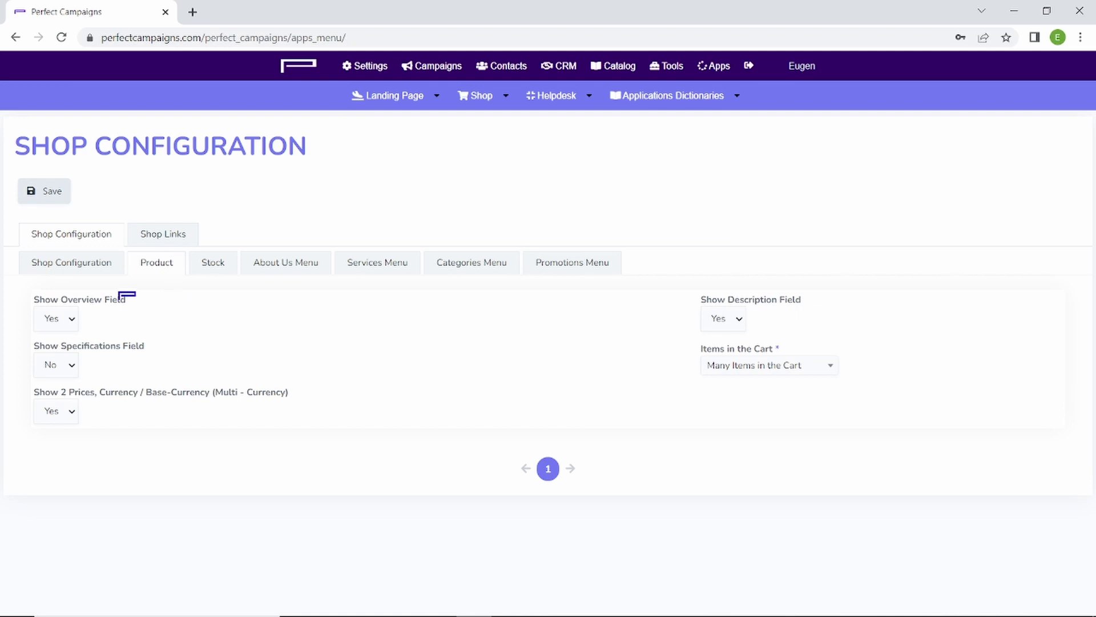
left_click(832, 370)
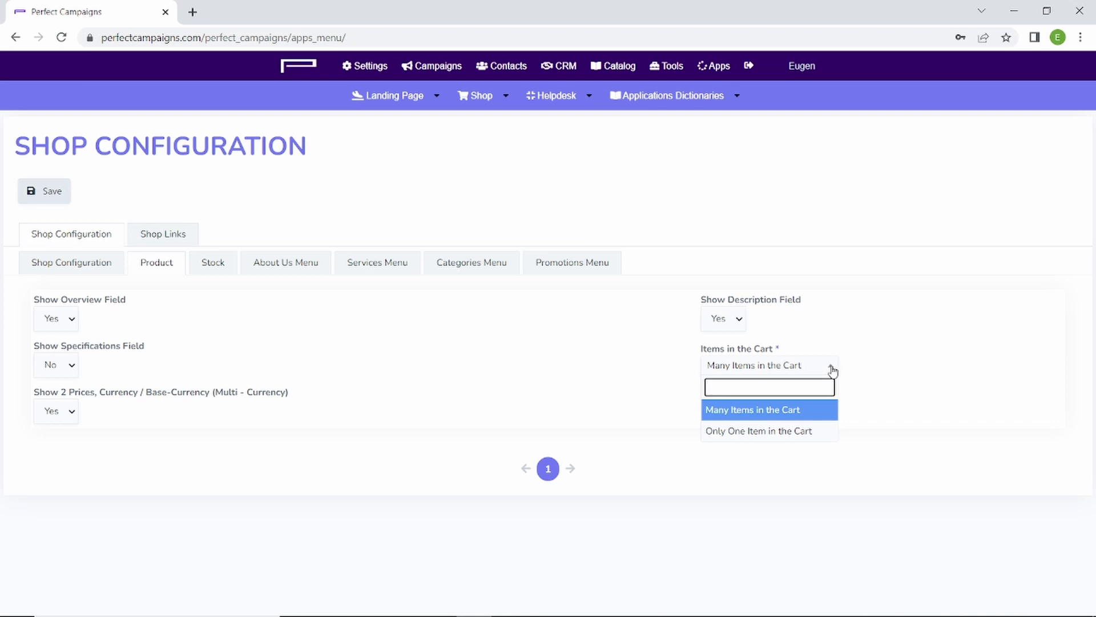
left_click(832, 370)
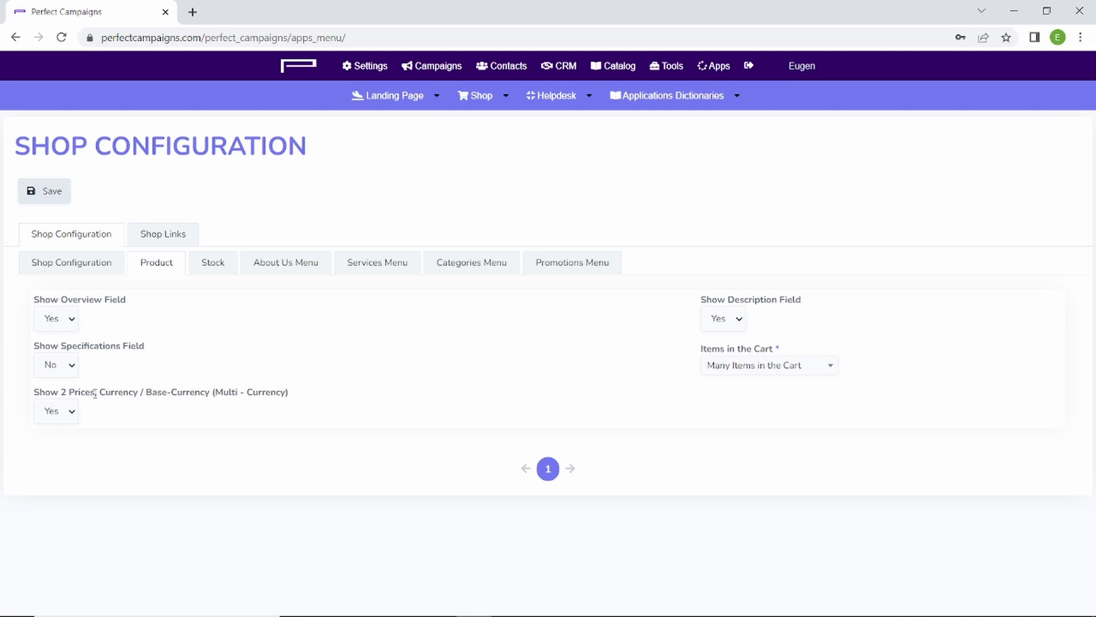
left_click(75, 412)
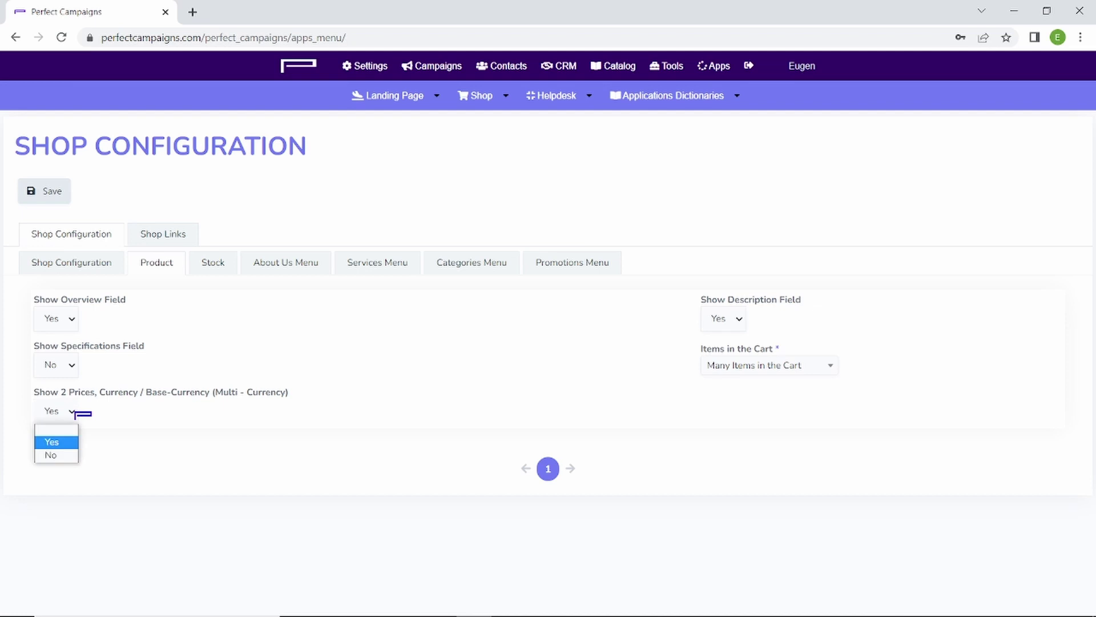
left_click(75, 411)
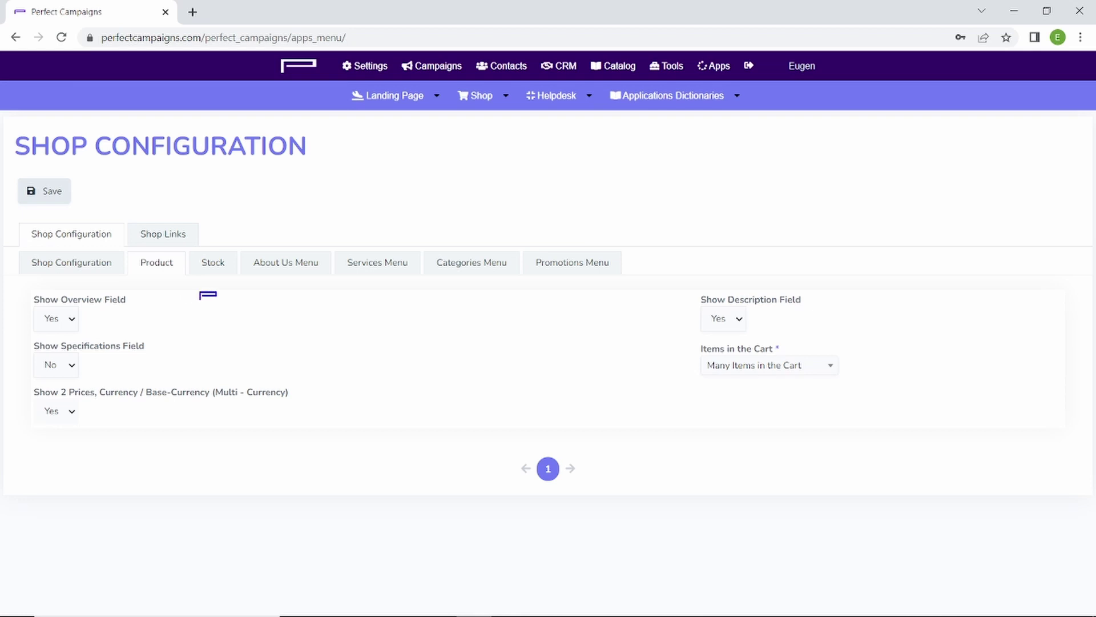
Step: Open the shop's Stock settings and read the field help for Negative Inventory
left_click(207, 270)
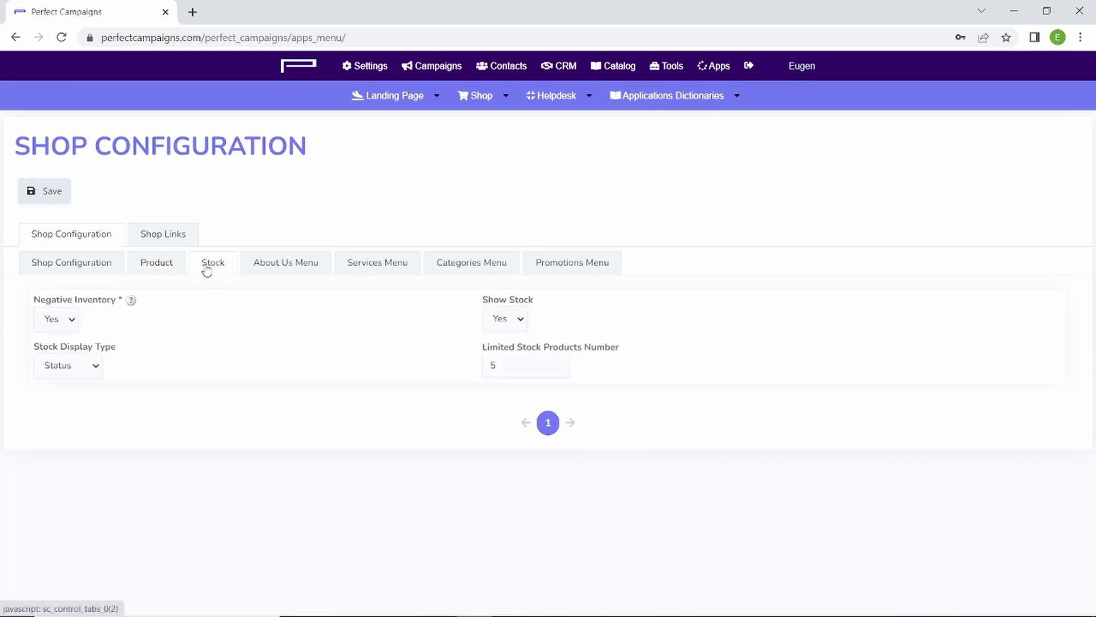
mouse_move(132, 303)
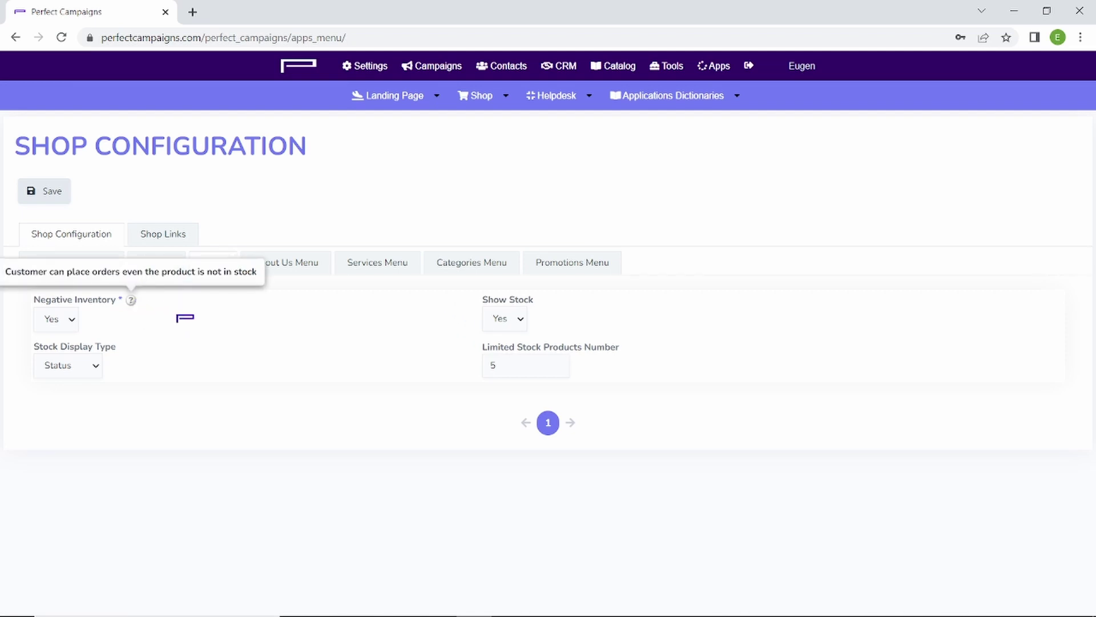
Step: Set Show Stock to No, and restore it to Yes
left_click(505, 319)
left_click(512, 354)
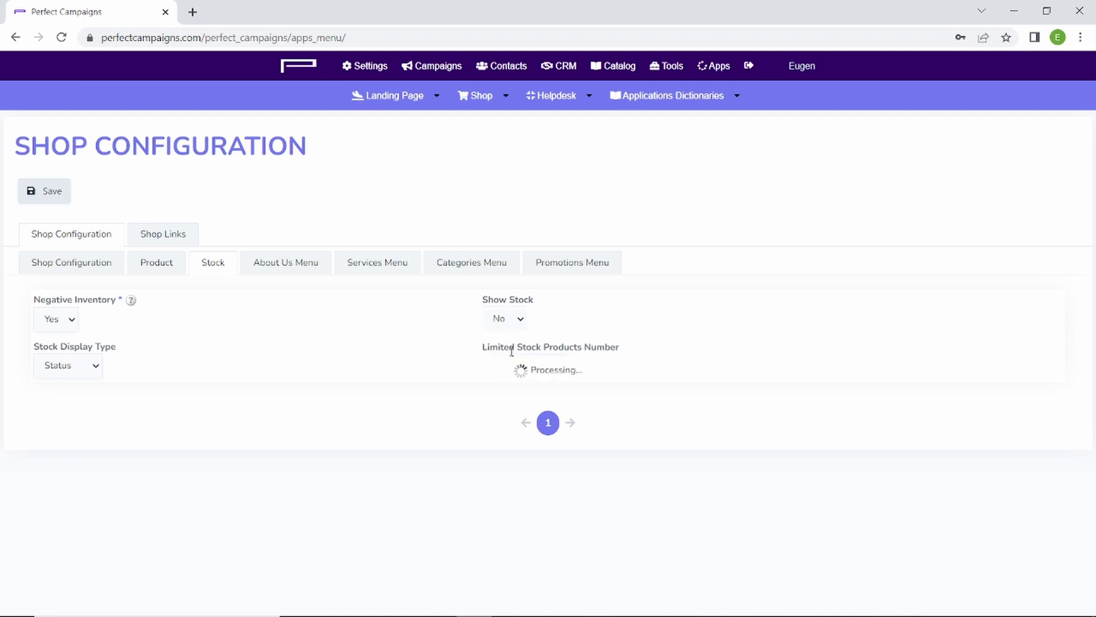
left_click(731, 320)
left_click(733, 336)
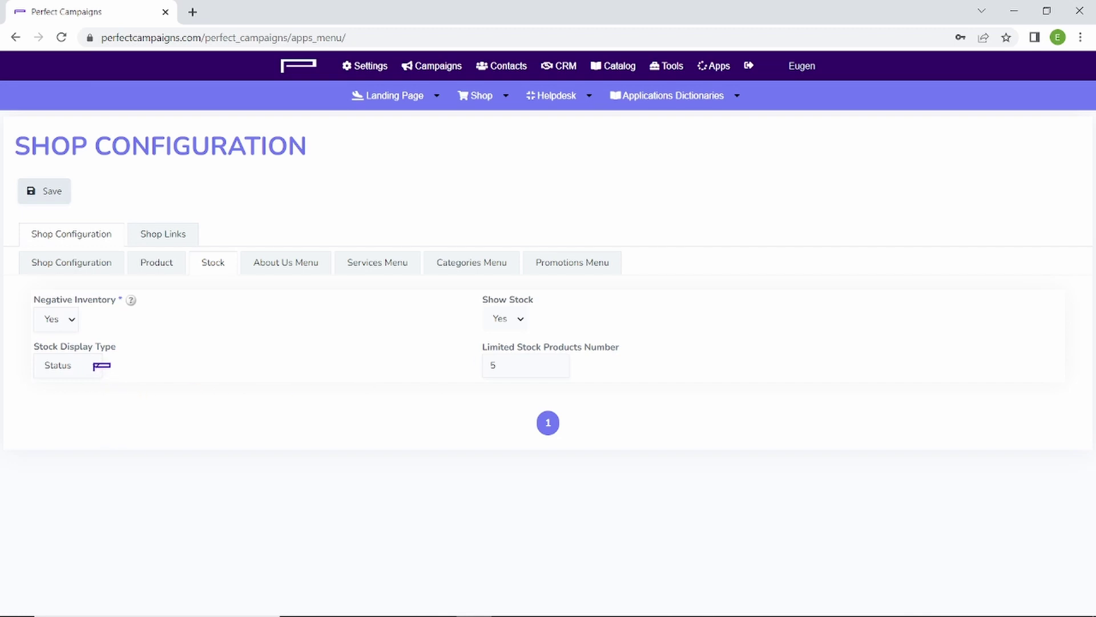
Step: Set Stock Display Type to Numbers, and restore it to Status
left_click(101, 365)
left_click(85, 397)
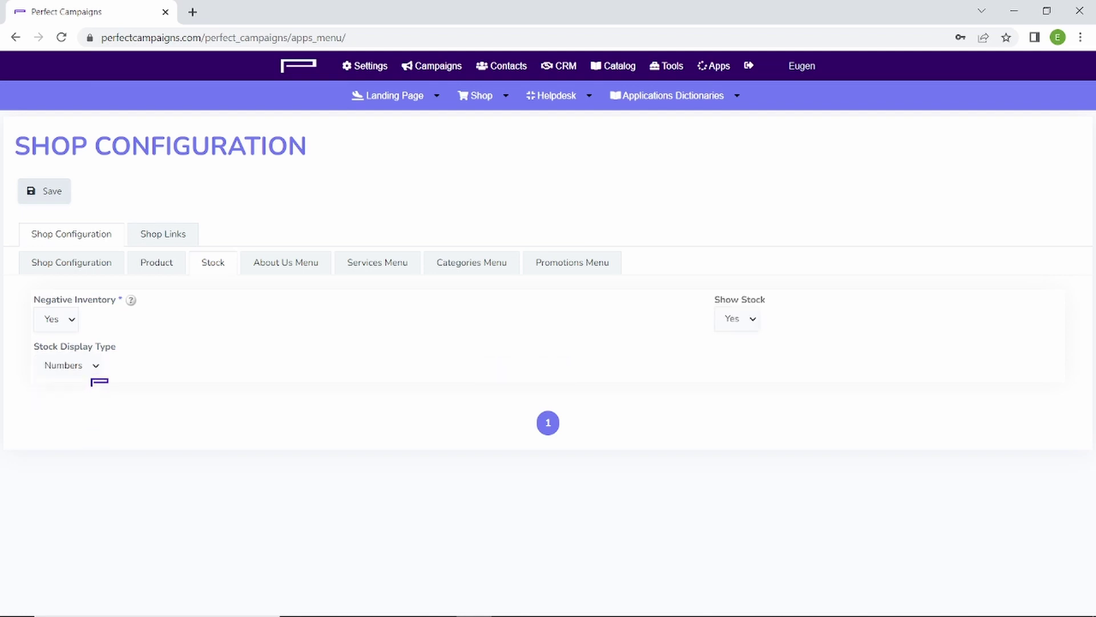
left_click(92, 368)
left_click(86, 381)
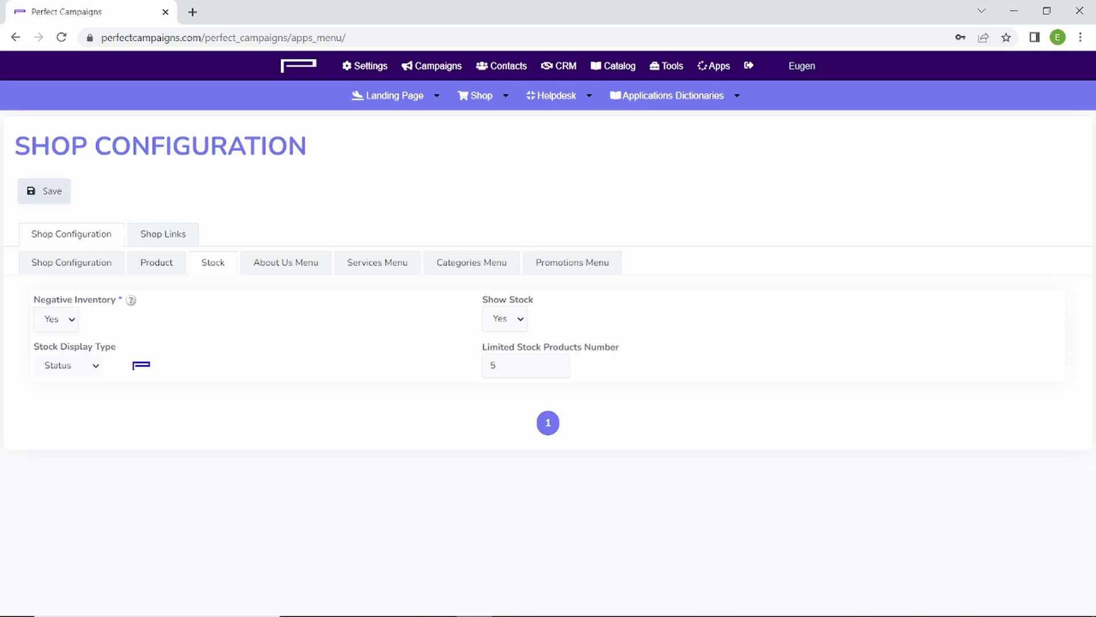
Step: Open the shop's About Us Menu settings and examine the options for Show [About Us] in Main Menu and Slider or Photo About Us
left_click(286, 263)
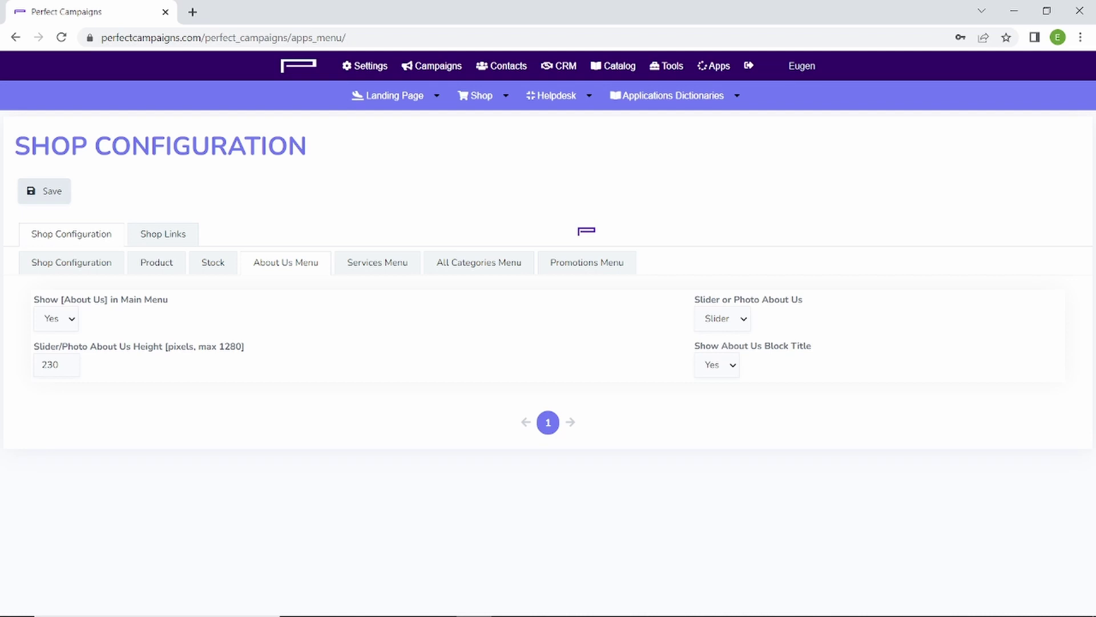
left_click(657, 97)
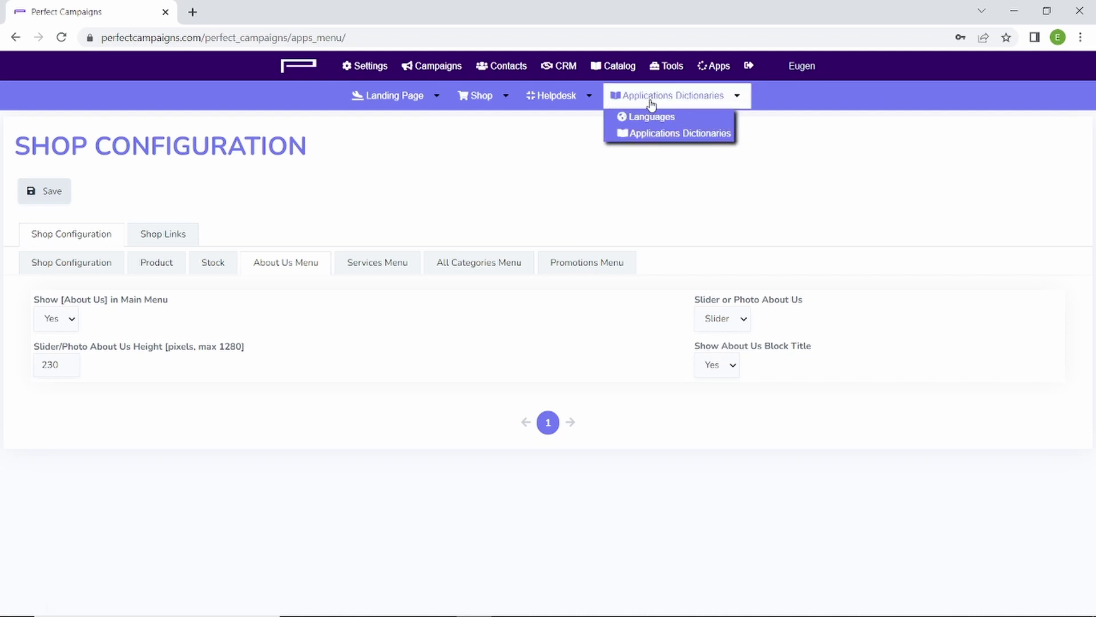
left_click(660, 137)
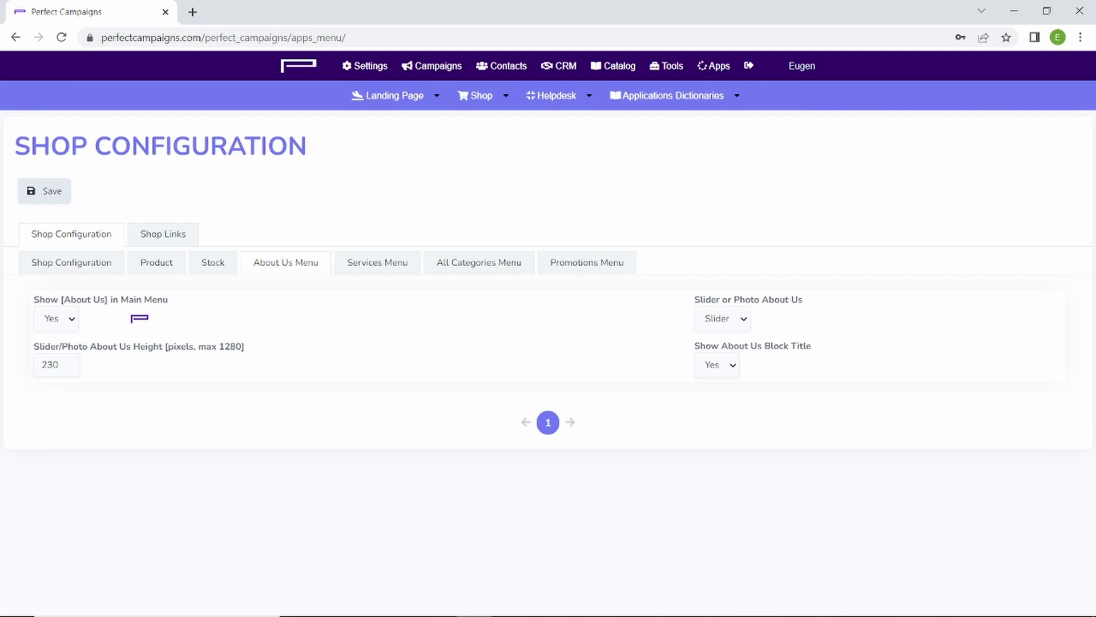
left_click(70, 317)
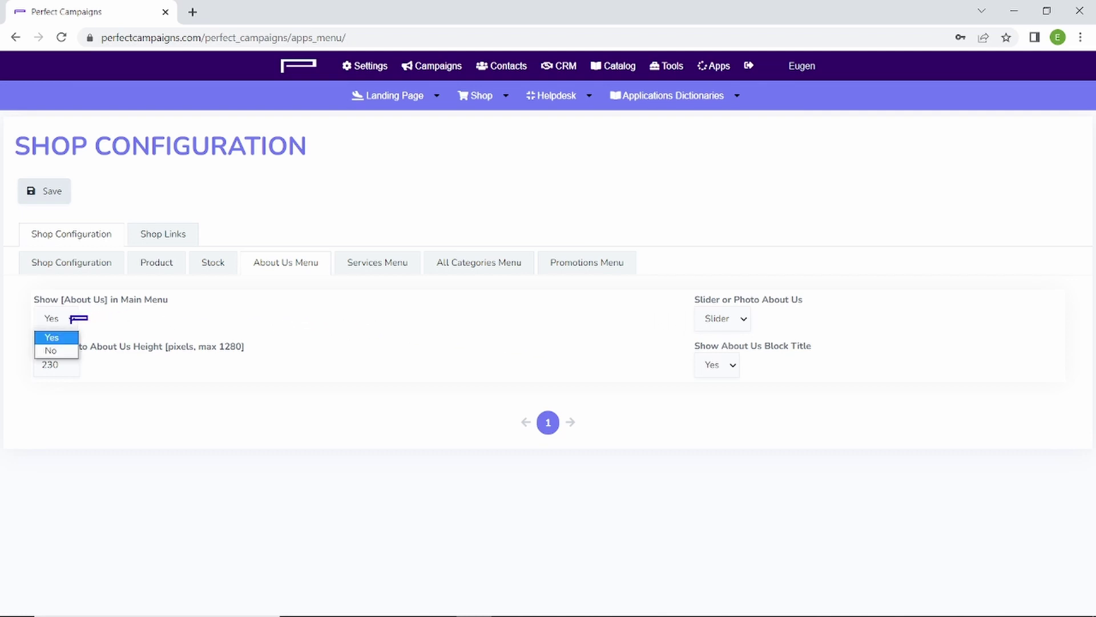
left_click(71, 318)
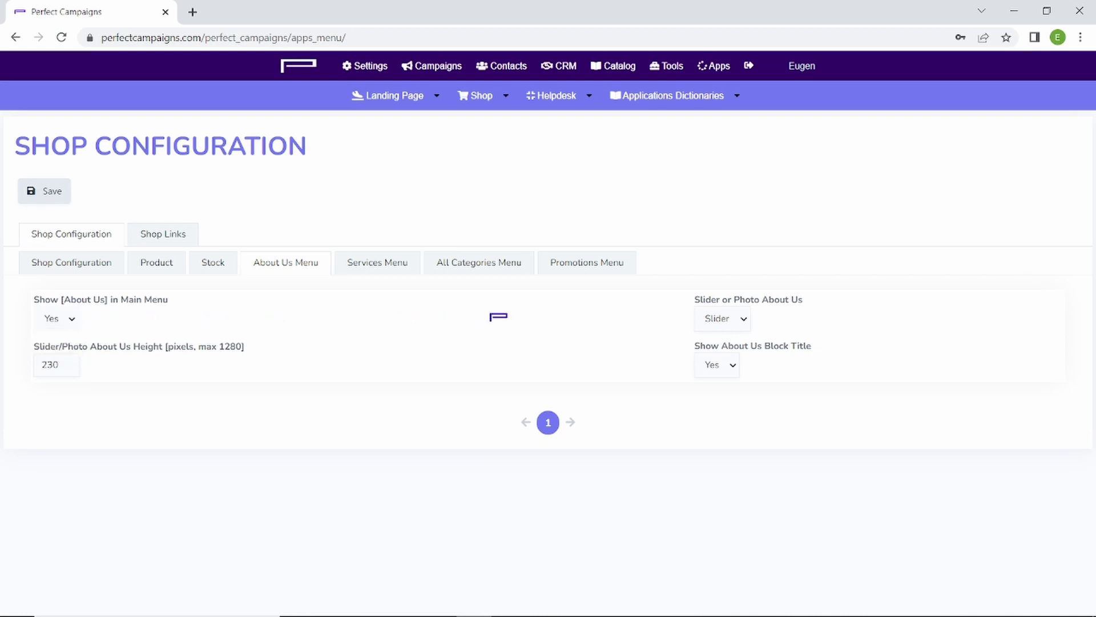
left_click(742, 319)
left_click(742, 318)
Step: Open the Shop Links settings and read through the header button links and page links
left_click(164, 237)
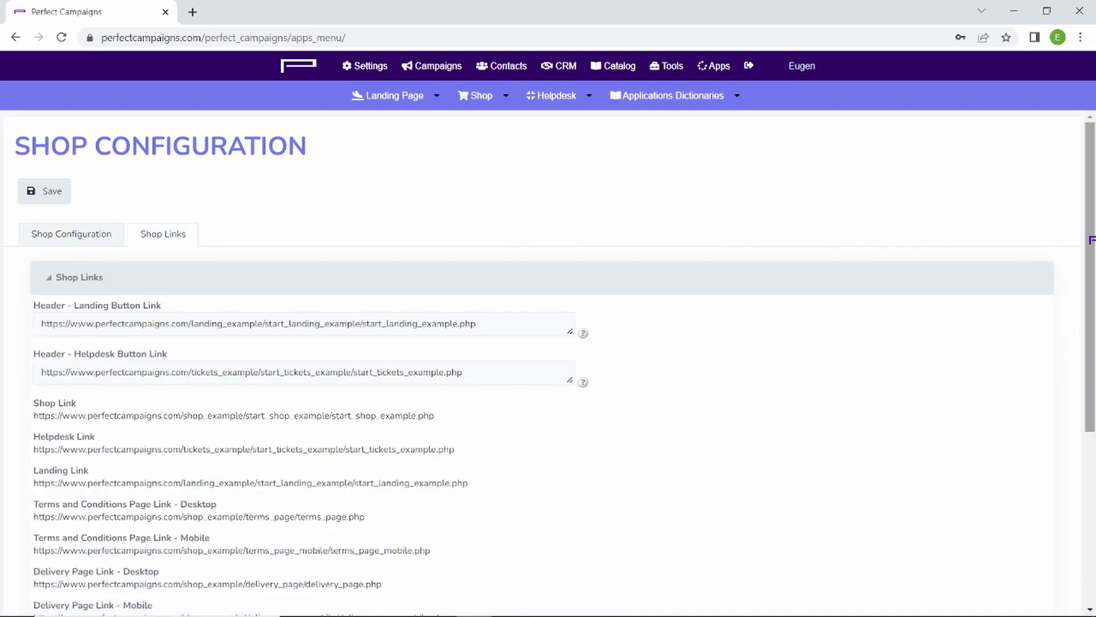
left_click_drag(1091, 239, 1094, 352)
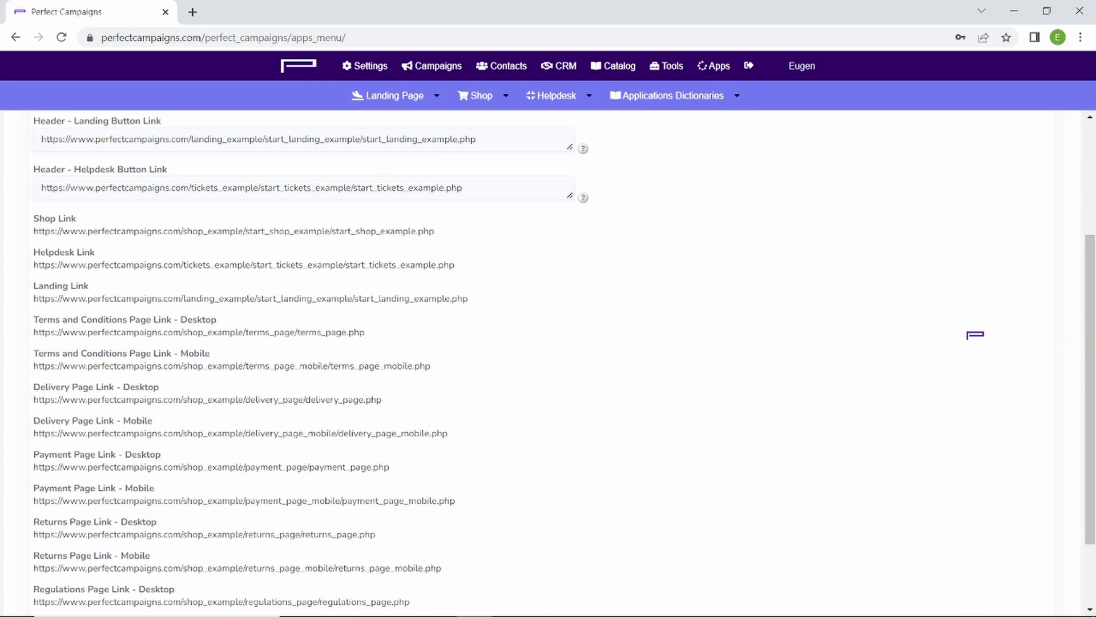
Step: View the Shop Templates list, and open the shop's Information Pages list
mouse_move(470, 103)
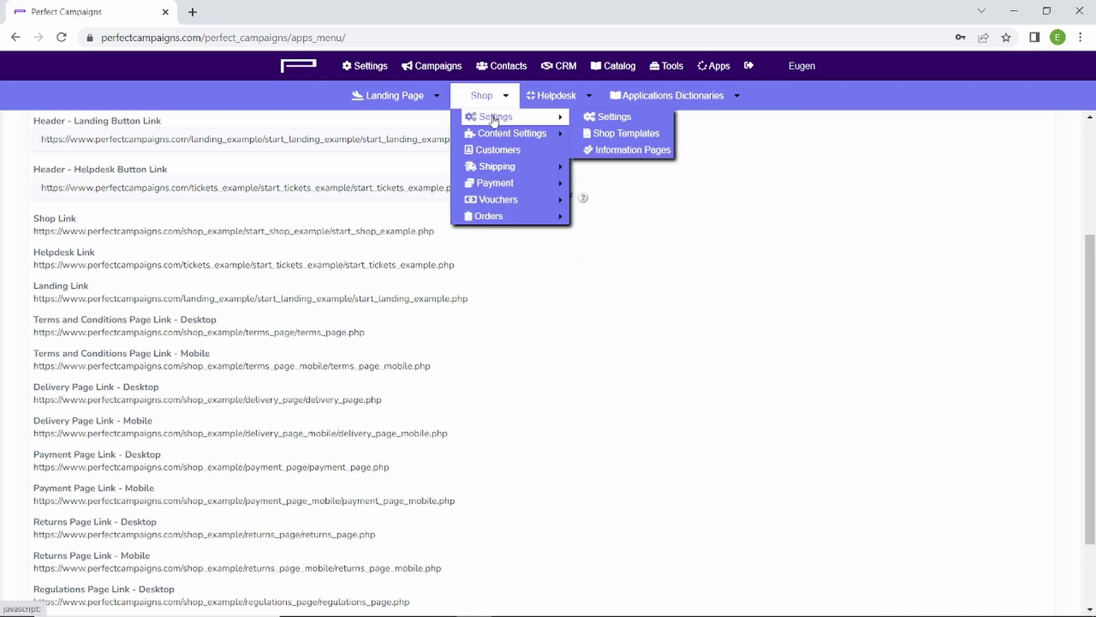
left_click(640, 135)
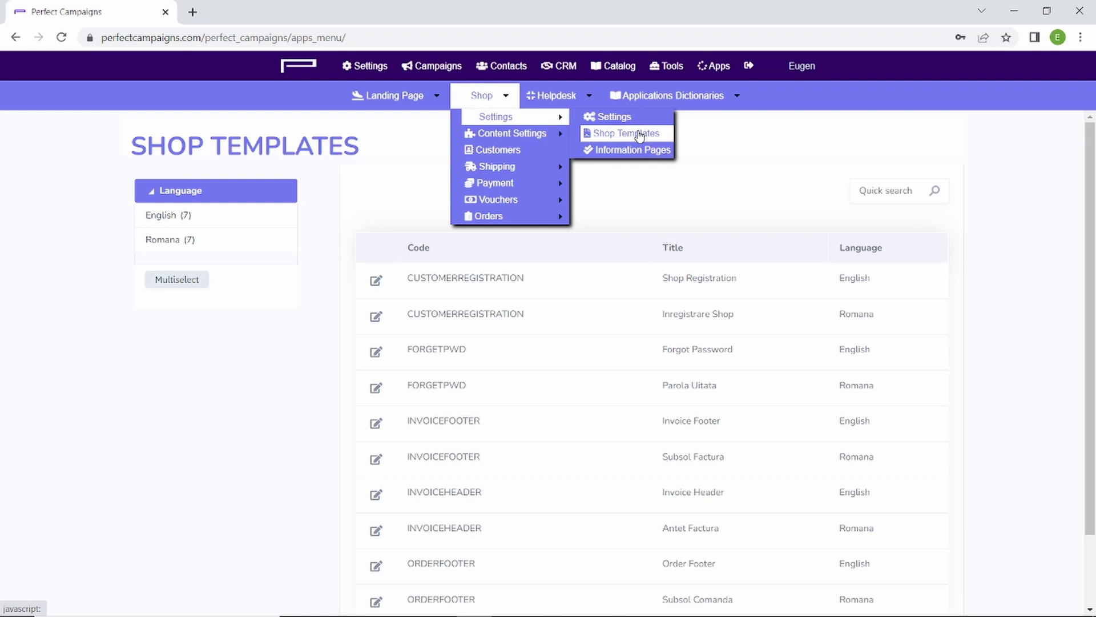
left_click(640, 151)
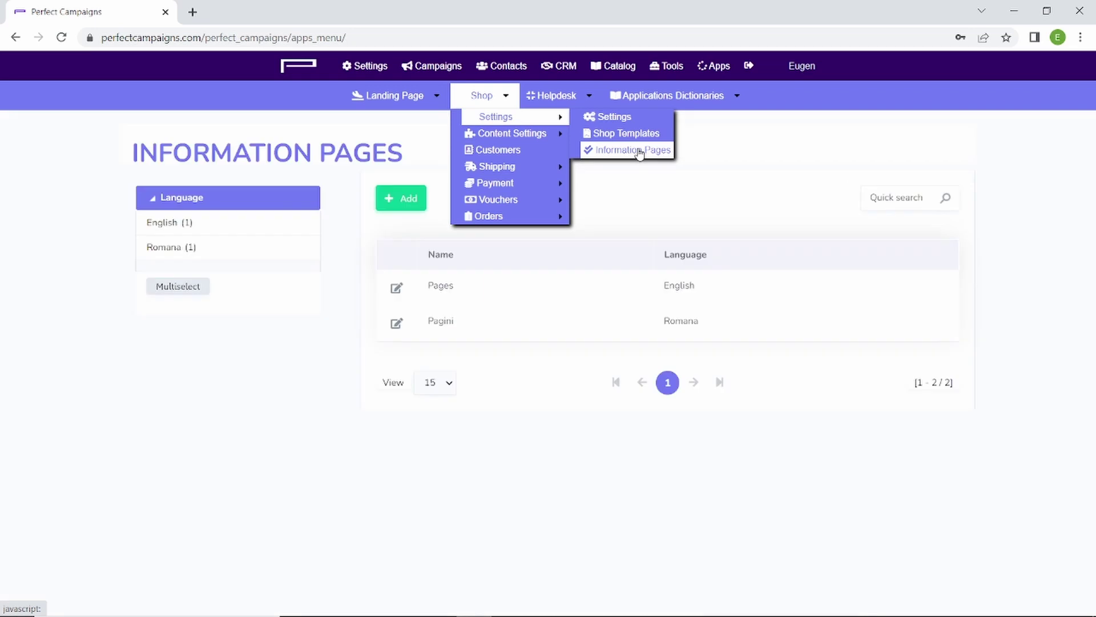
Step: Open the English Pages record for editing and view its Delivery, Payment, RMA and Regulations page contents
left_click(397, 290)
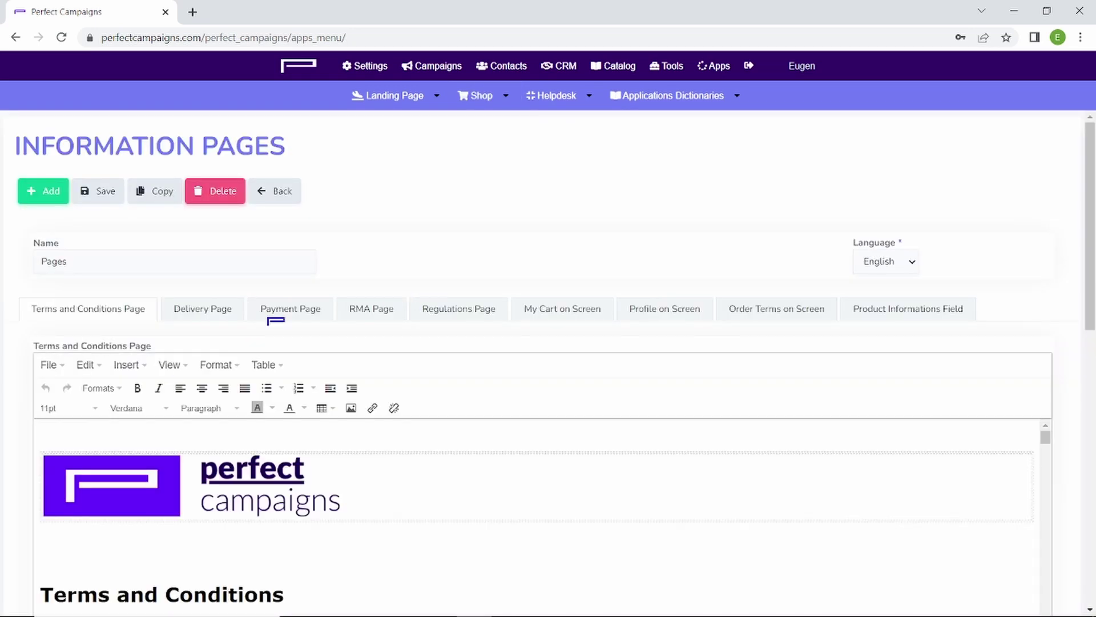
left_click(216, 310)
left_click(283, 311)
left_click(369, 313)
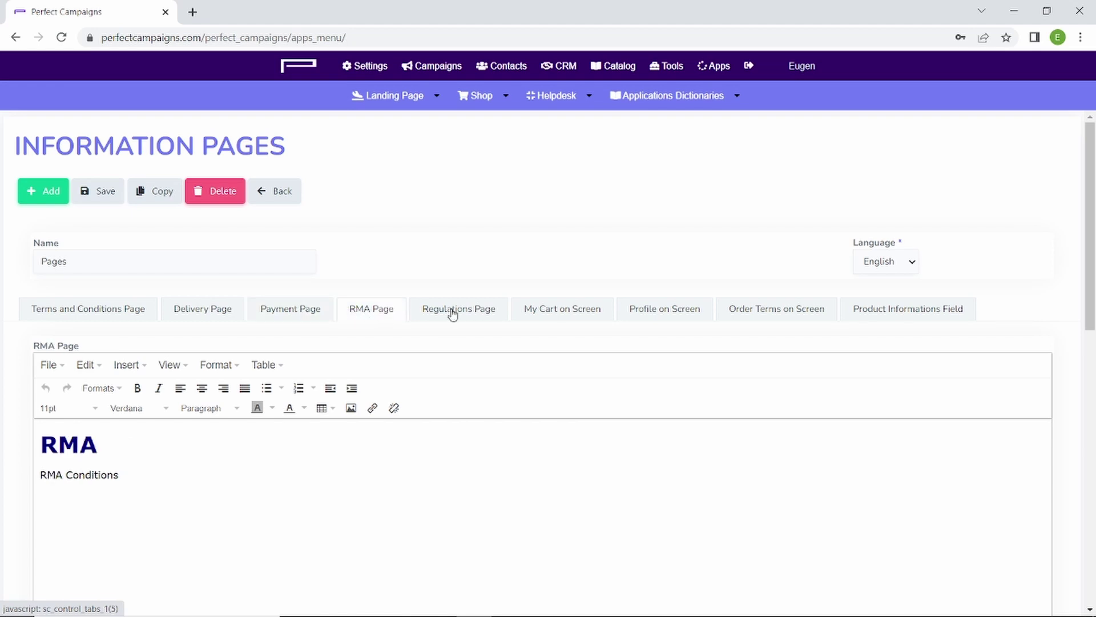
left_click(458, 313)
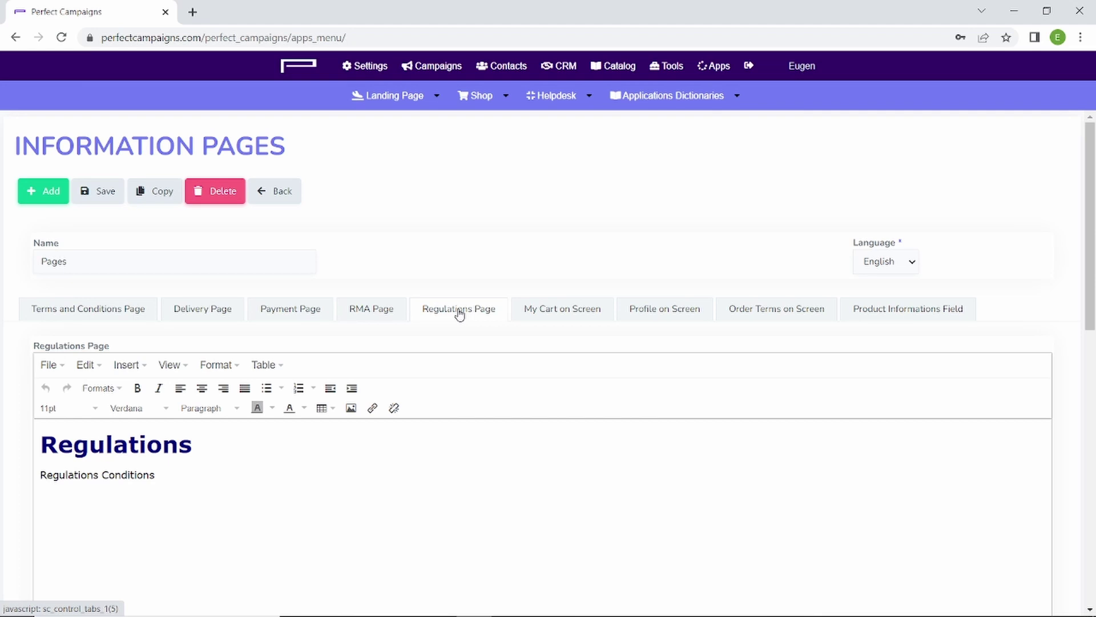
Step: View the record's My Cart on Screen, Profile on Screen, Order Terms on Screen and Product Informations Field contents
left_click(569, 315)
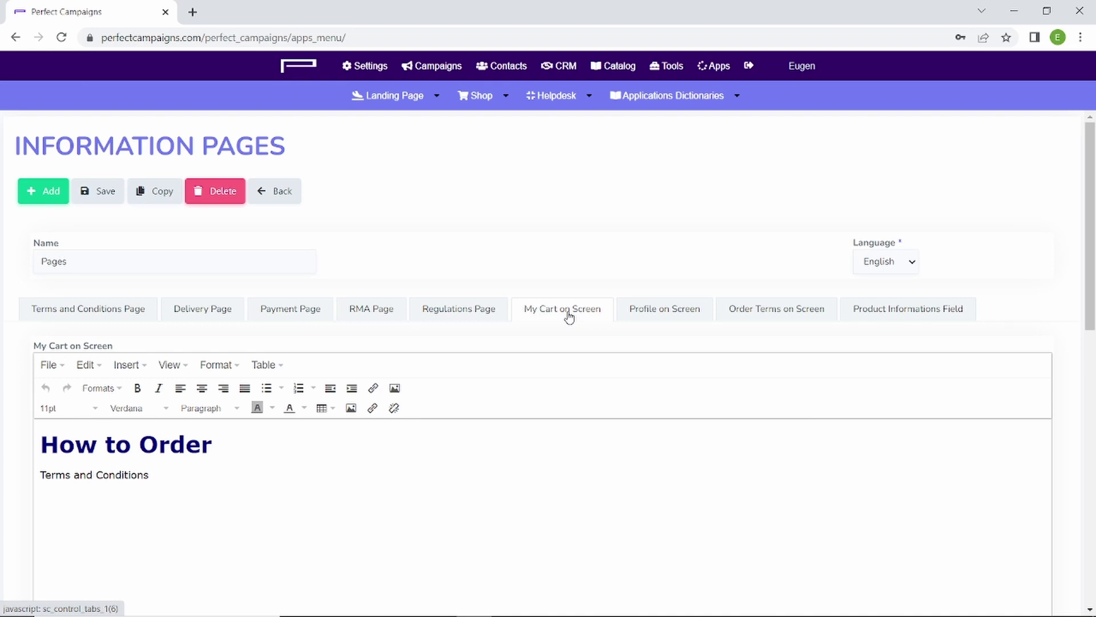
left_click(674, 314)
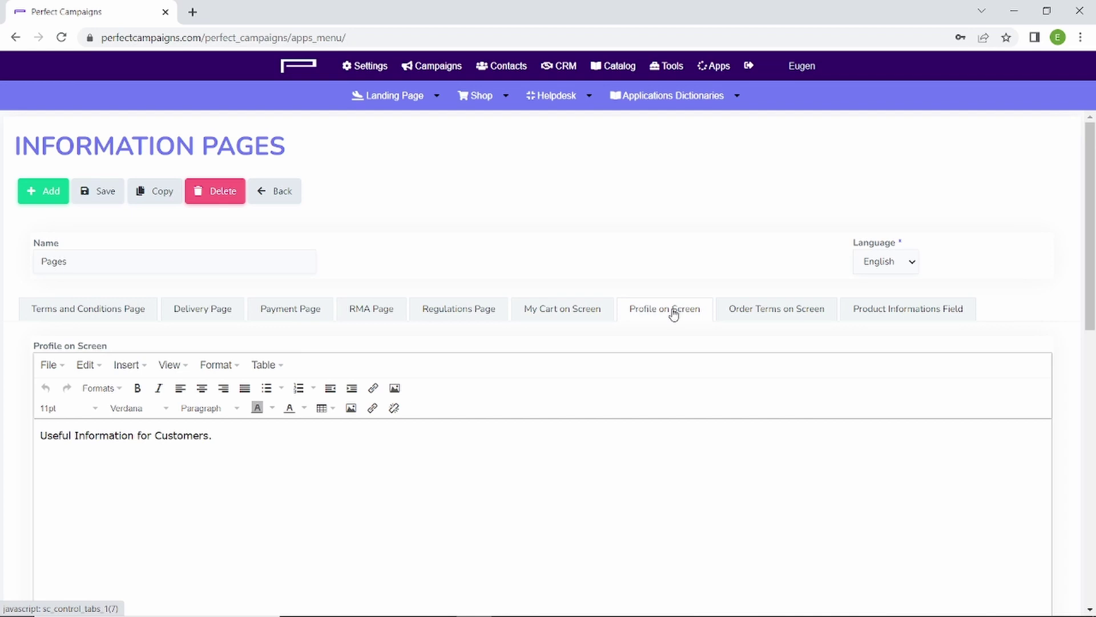
left_click(788, 312)
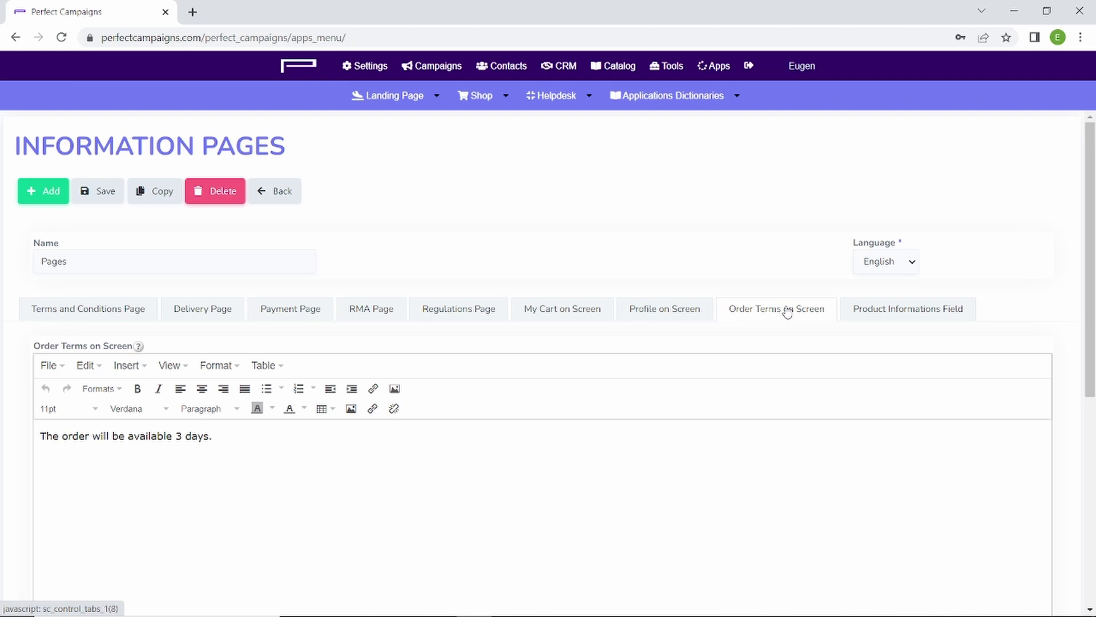
left_click(906, 311)
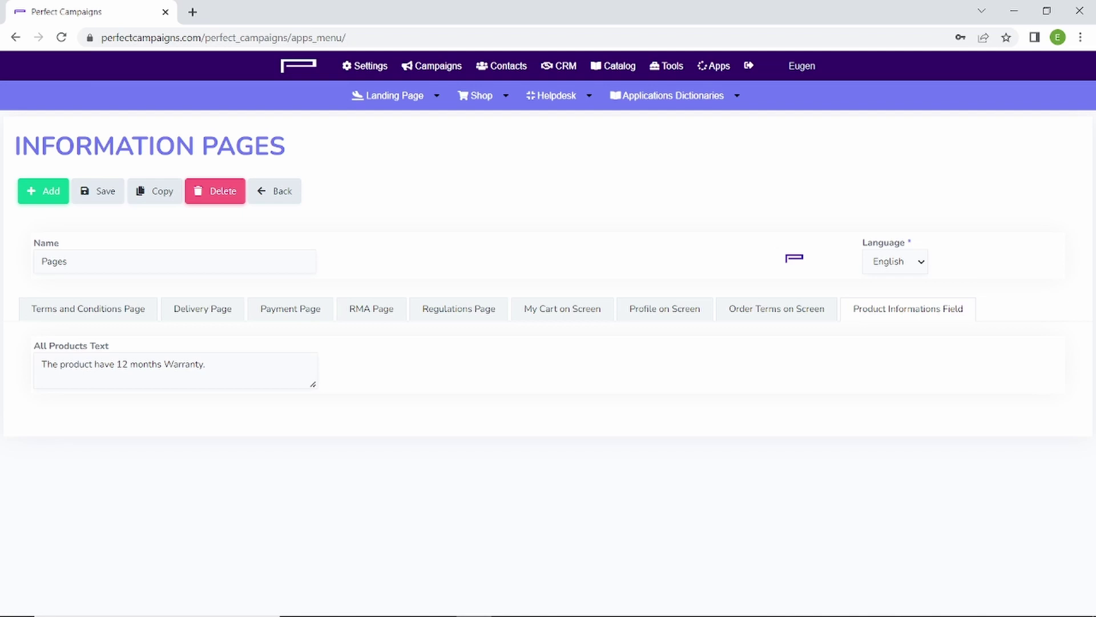
Step: View the shop's main slider banners and the categories slider banners in the content settings
left_click(485, 100)
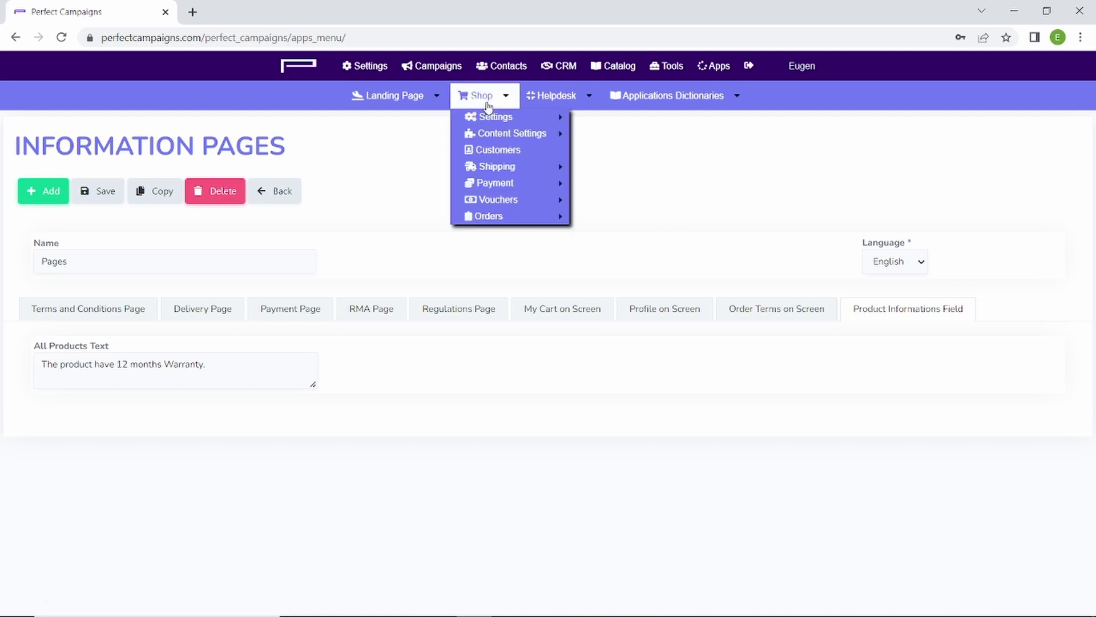
mouse_move(489, 124)
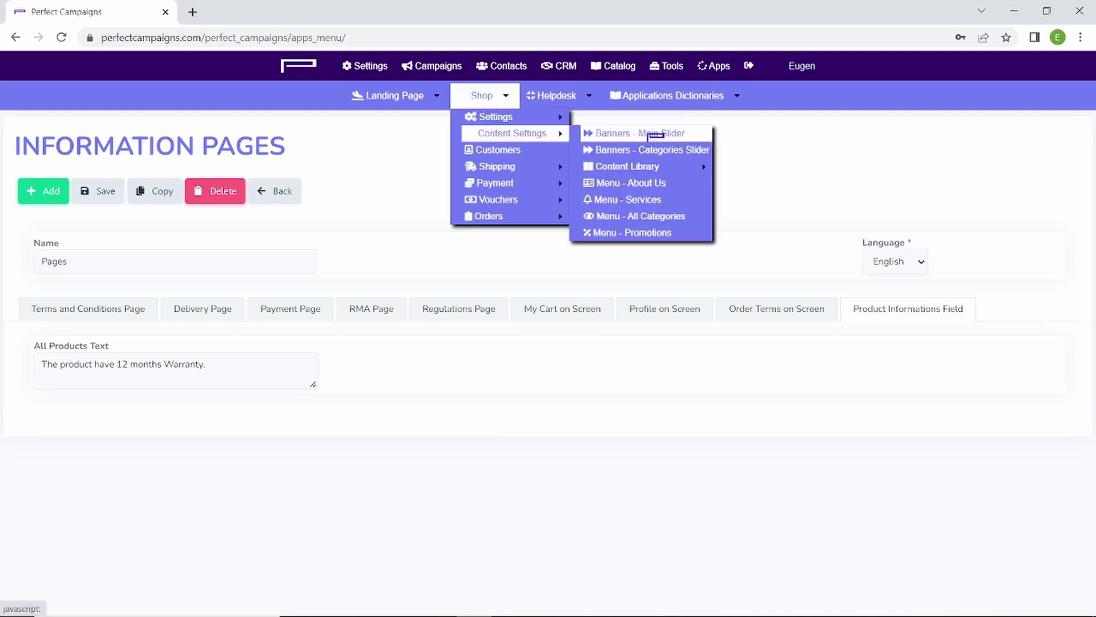
left_click(655, 134)
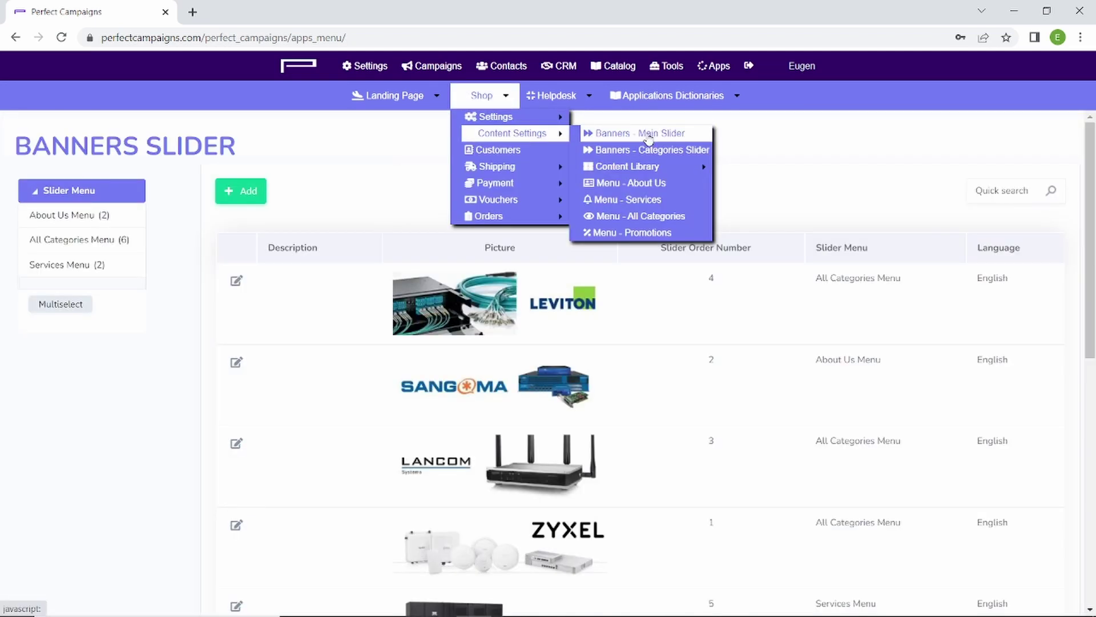
left_click(652, 151)
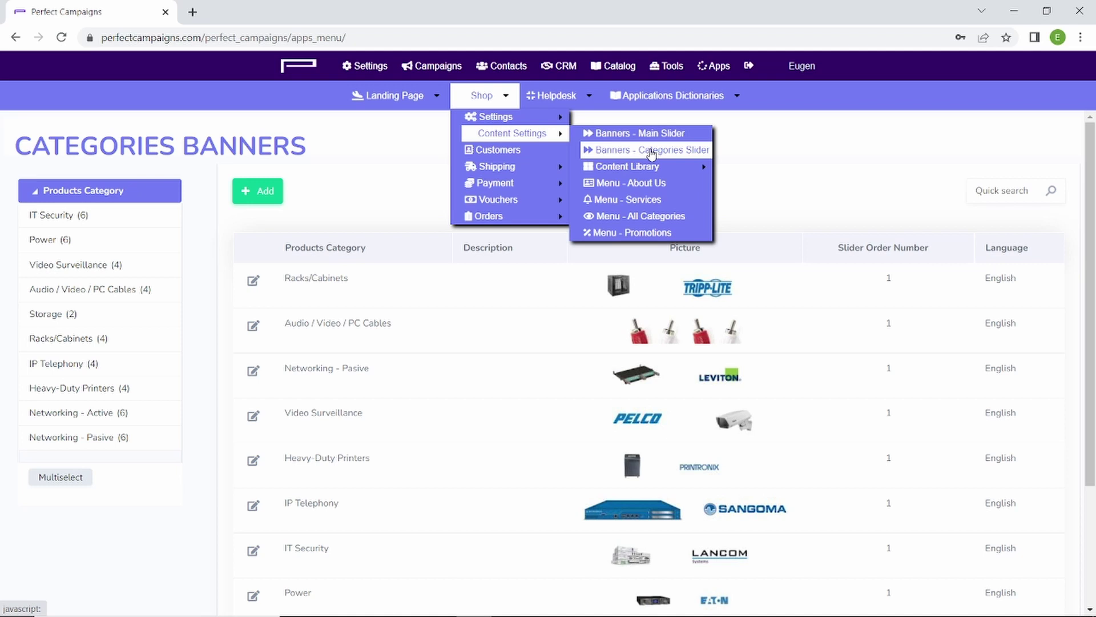
Step: Open the shop's Content Library and look over its ready-made content blocks
mouse_move(651, 168)
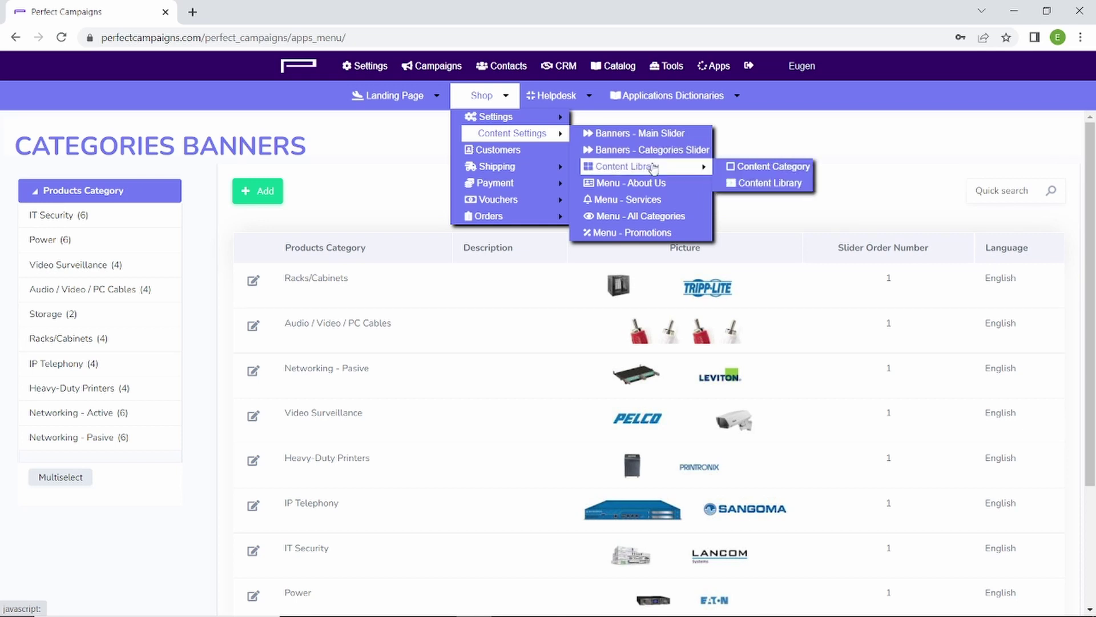
left_click(761, 184)
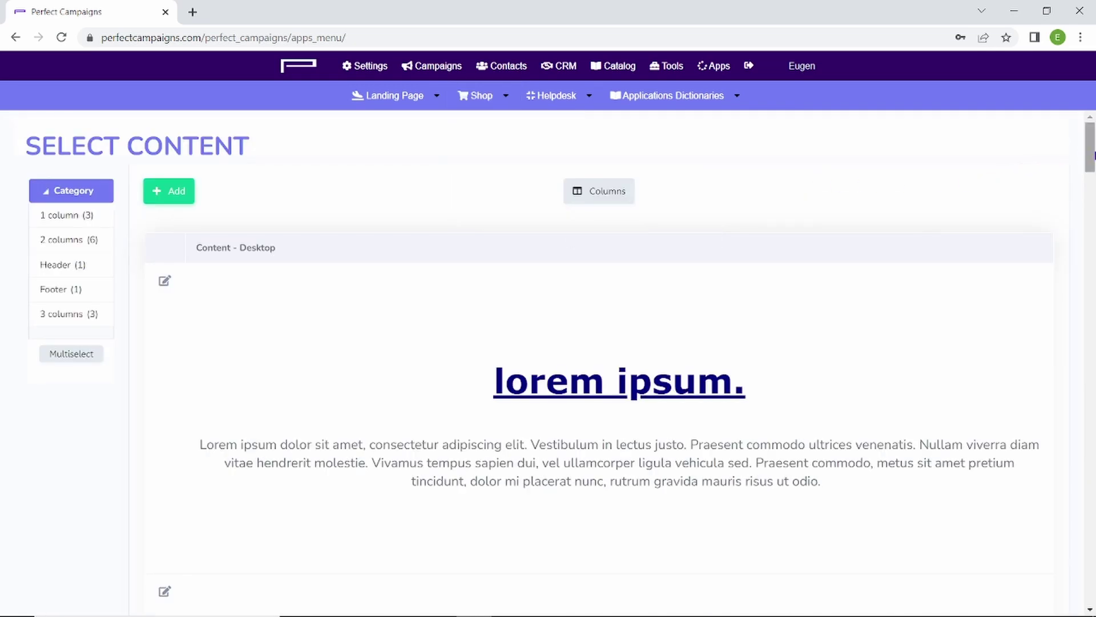
mouse_move(1090, 147)
left_mouse_down()
mouse_move(1092, 489)
mouse_move(1088, 147)
left_mouse_up()
Step: Open the shop's About Us menu list and open the English Perfect Company item for editing
left_click(481, 95)
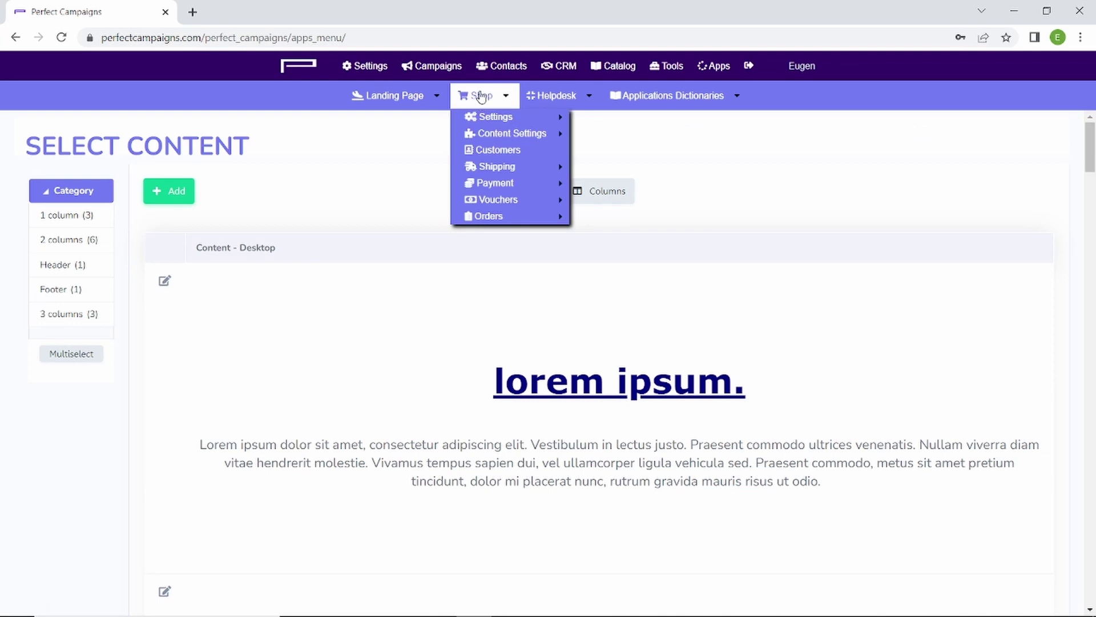
mouse_move(489, 137)
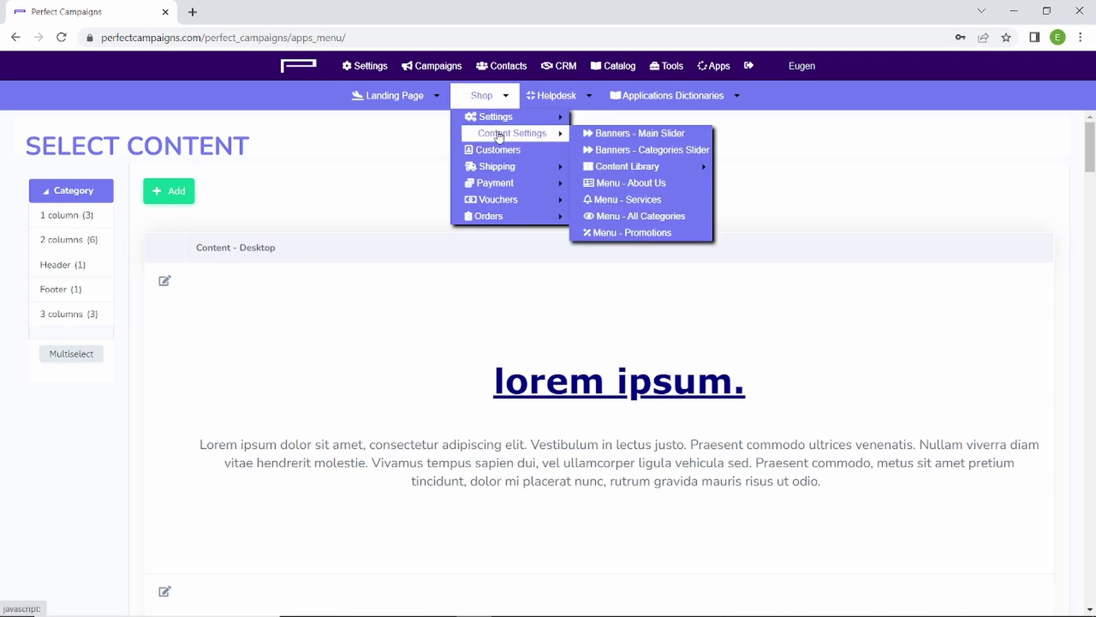
left_click(638, 189)
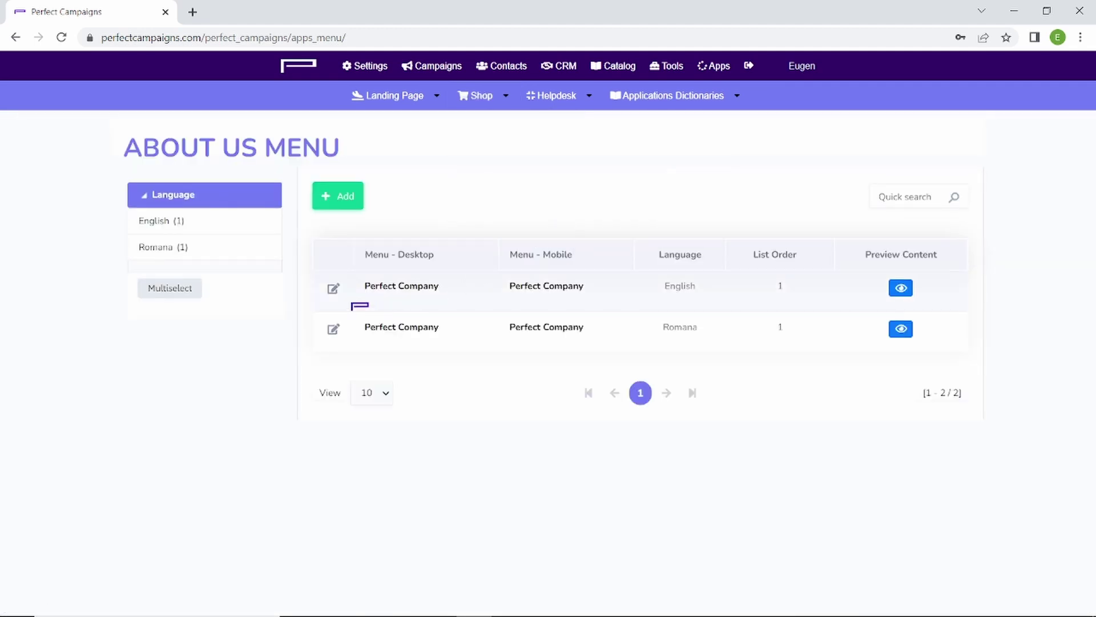
left_click(334, 288)
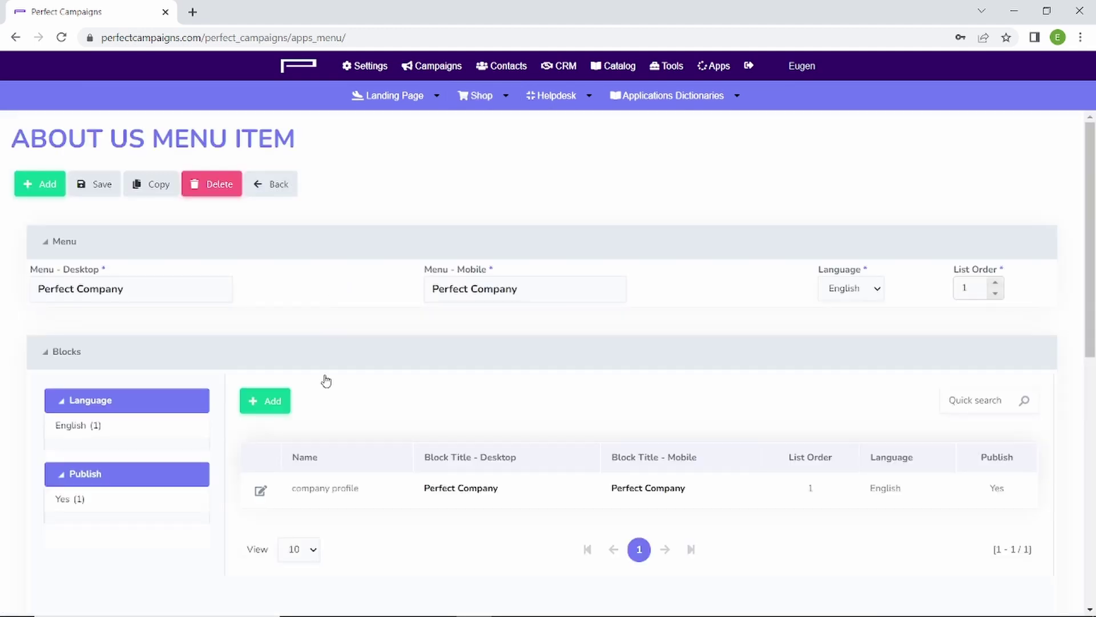
Step: Open the company profile block for editing and examine its desktop title and description
left_click(260, 491)
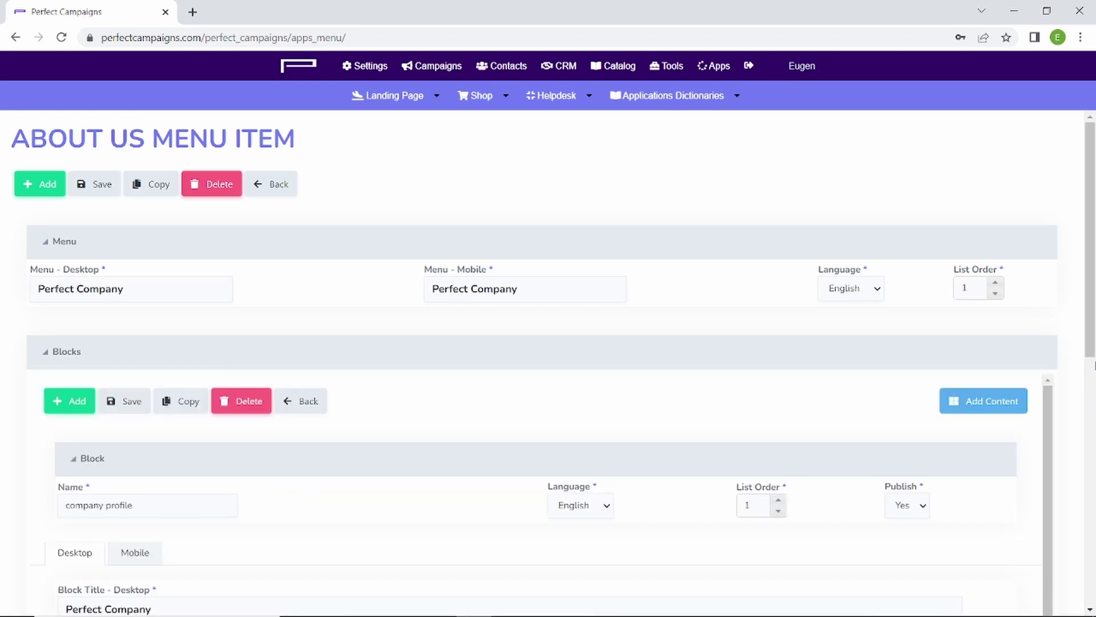
left_click_drag(1093, 347, 1092, 546)
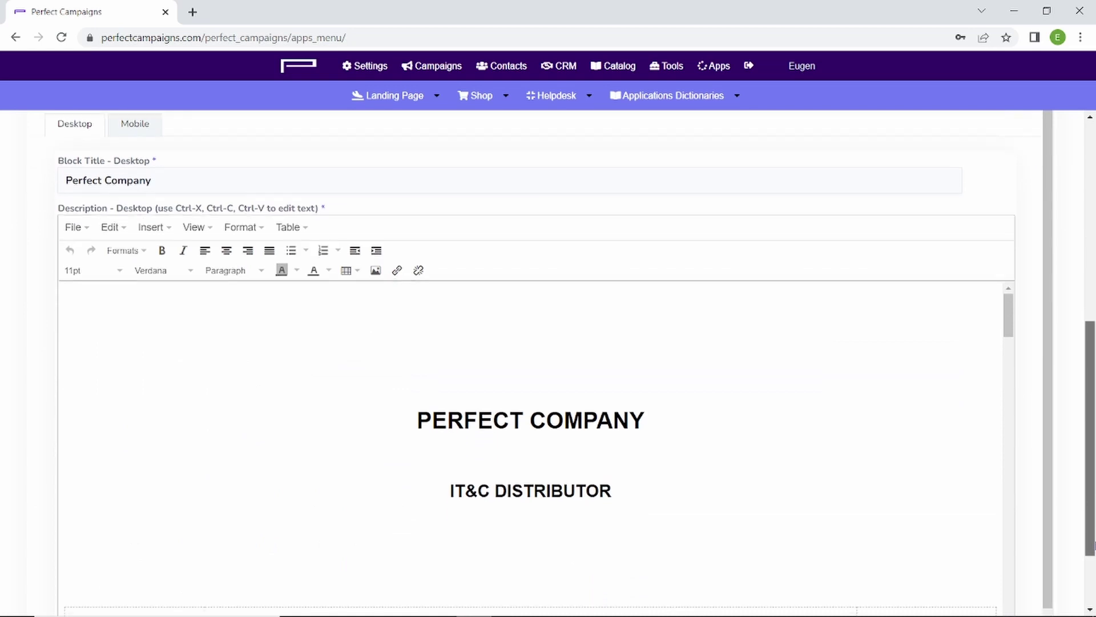
mouse_move(1017, 322)
left_mouse_down()
mouse_move(1028, 464)
mouse_move(1014, 601)
mouse_move(1018, 313)
left_mouse_up()
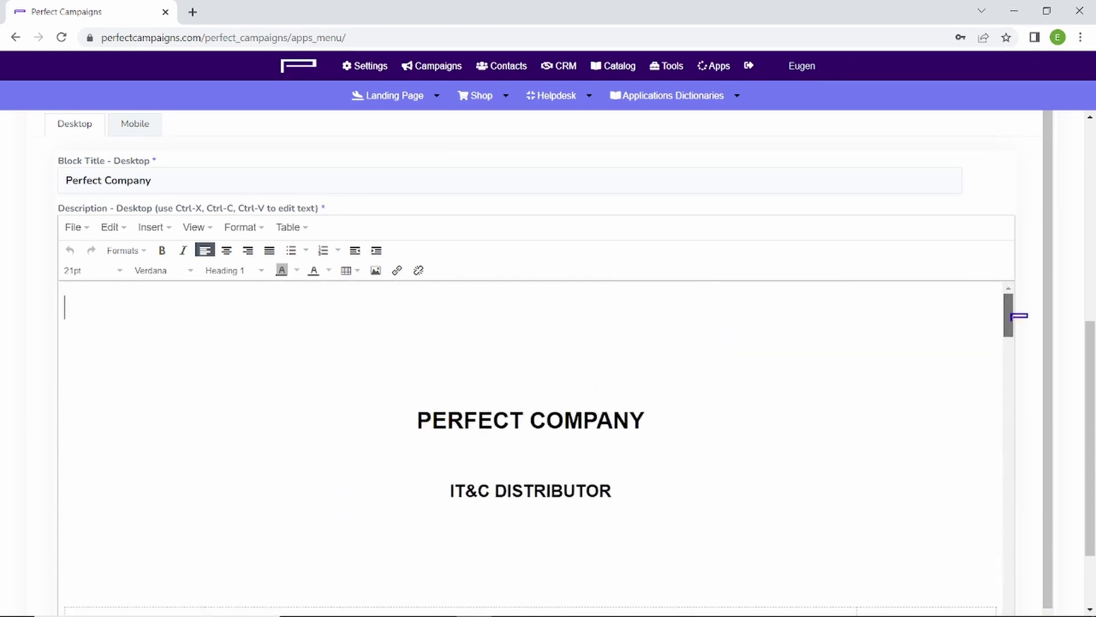
Step: View the shop's Promotions list and the All Categories menu page in the content settings
left_click(482, 97)
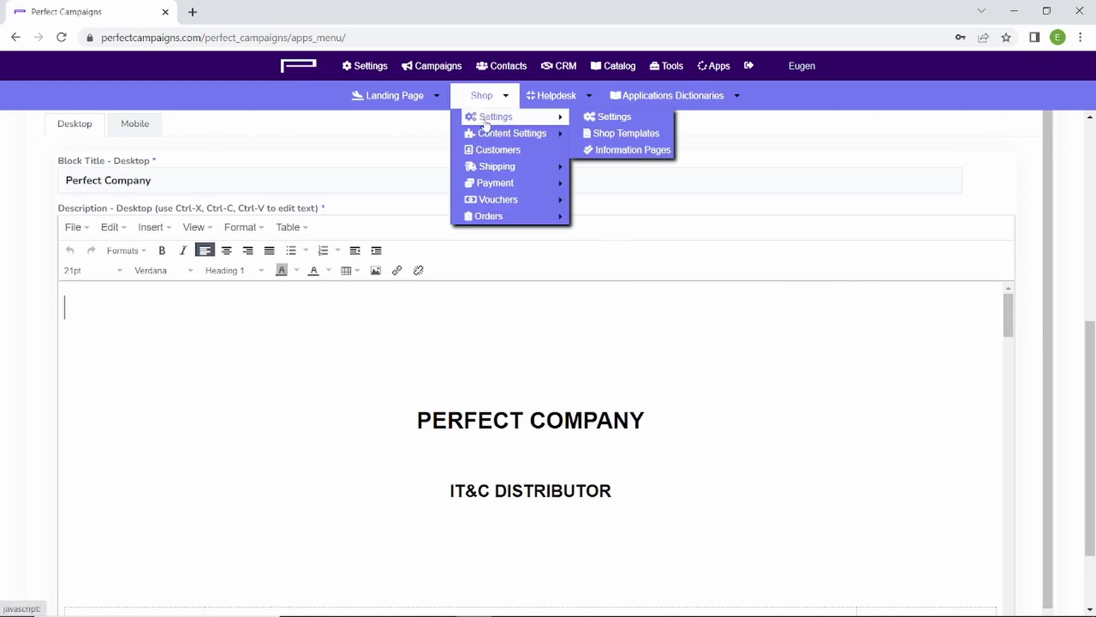
mouse_move(488, 136)
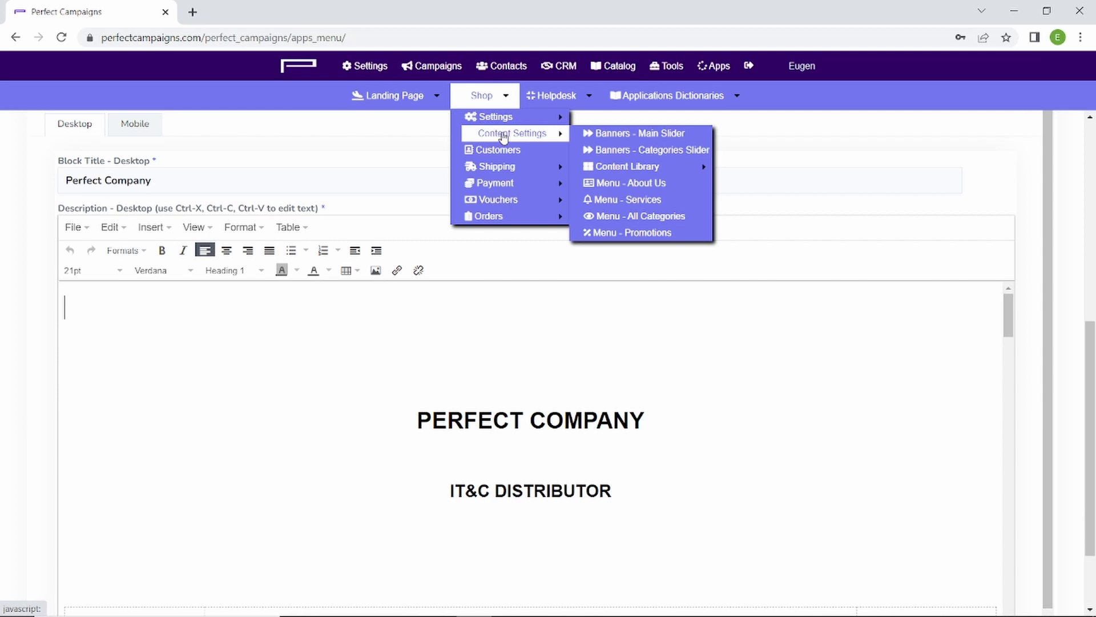
left_click(640, 234)
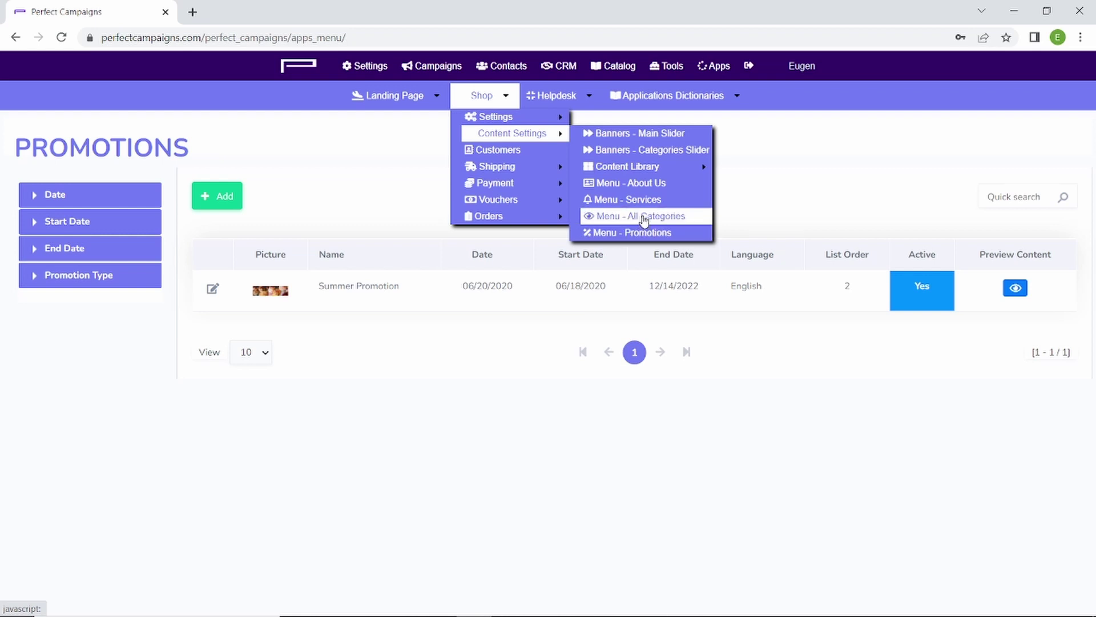
left_click(644, 218)
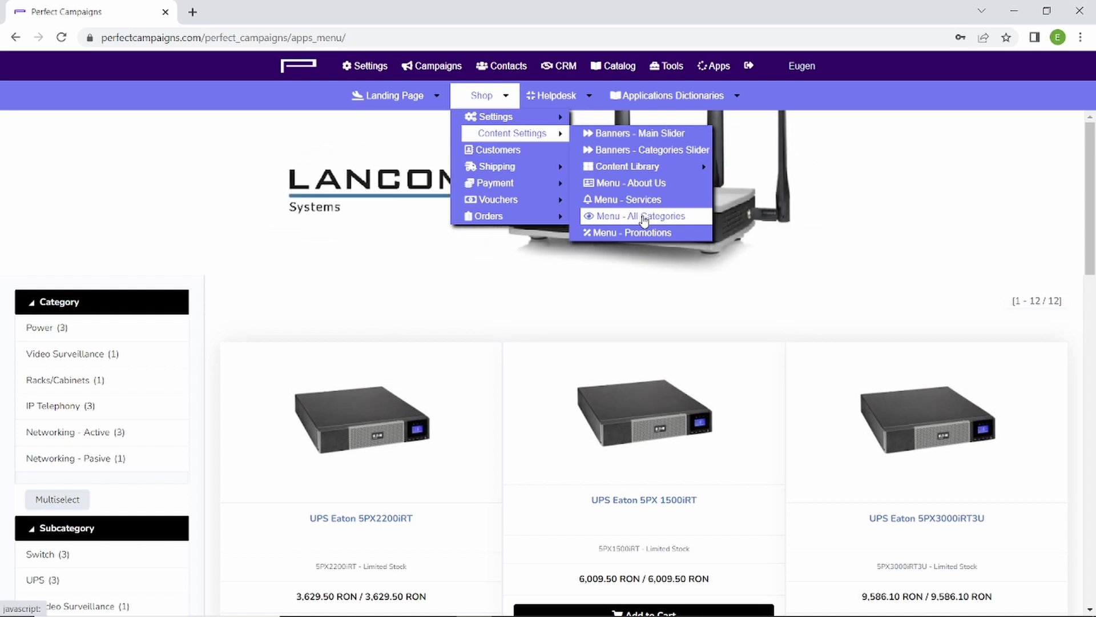
Step: Open the shop's Customers list
left_click(506, 150)
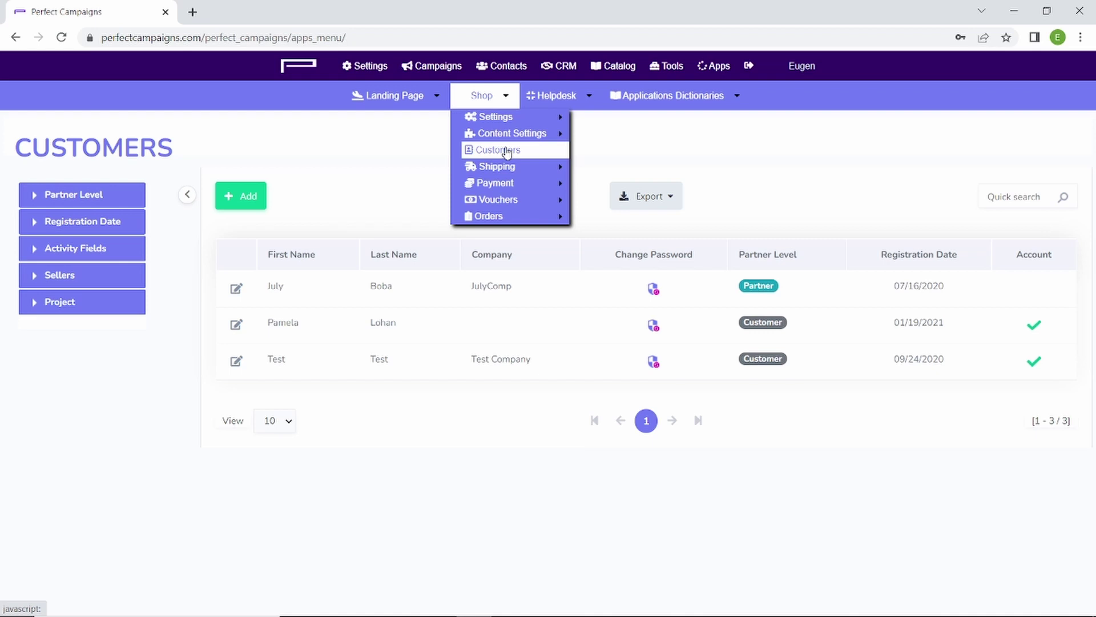
Step: View the shop's Shipping Zones list and the Shipping Weight Rates list
mouse_move(506, 167)
left_click(616, 167)
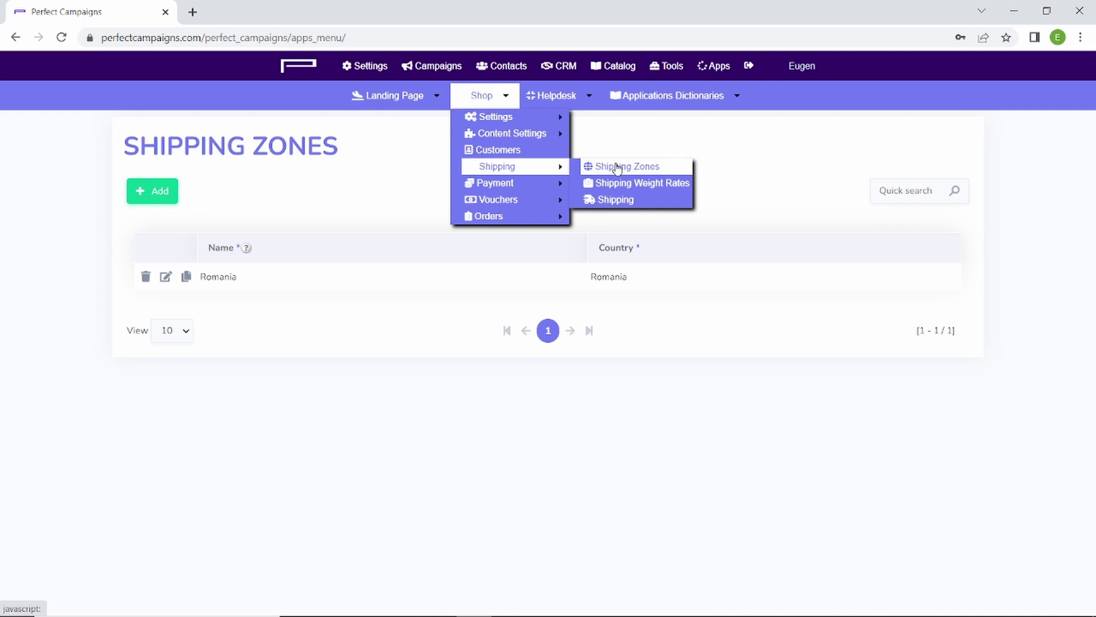
left_click(619, 183)
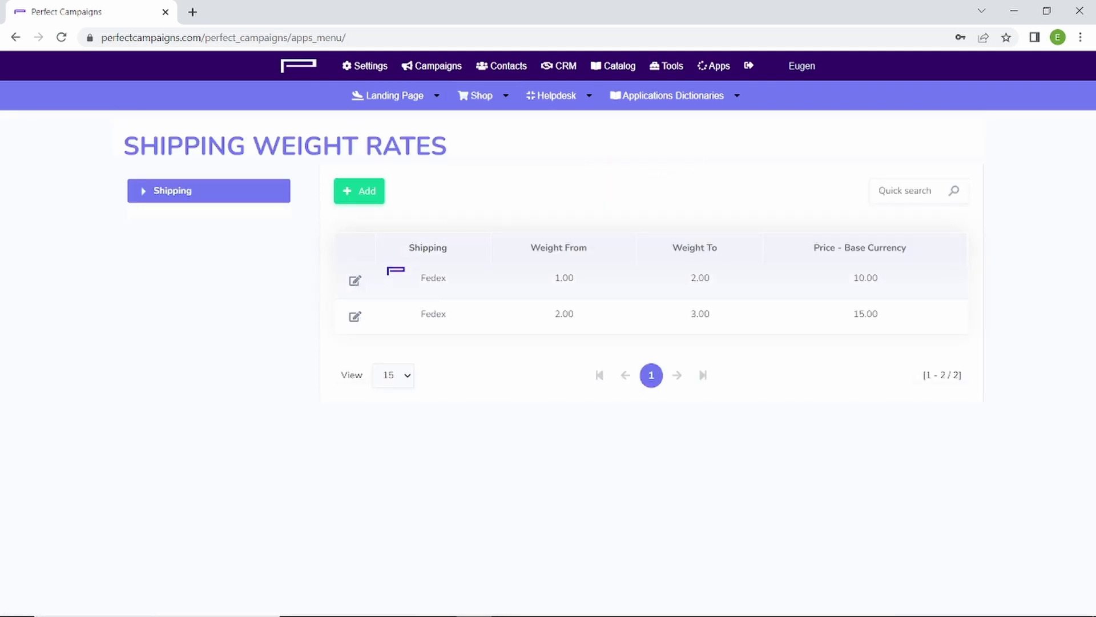
Step: Open the shop's Shipping methods list and open the Fedex method for editing
mouse_move(497, 109)
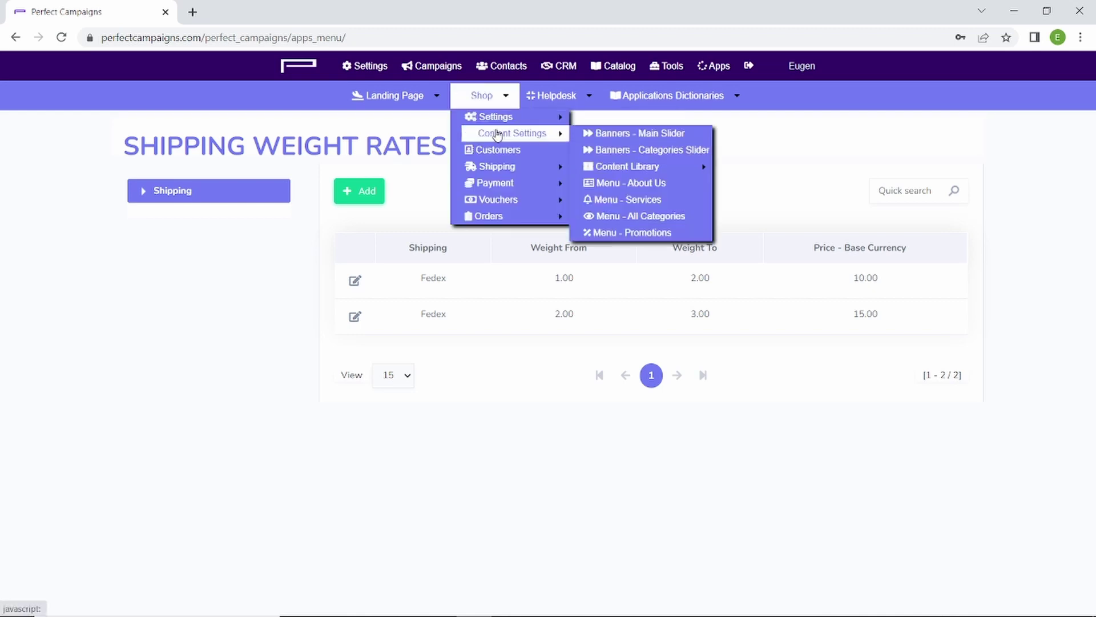
mouse_move(502, 167)
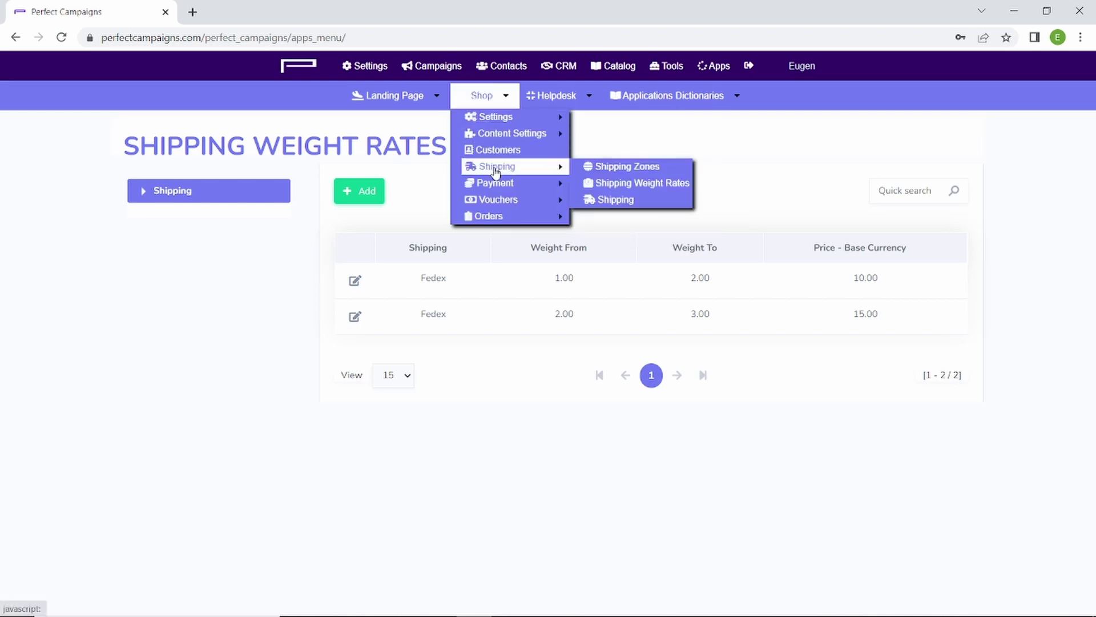
left_click(634, 200)
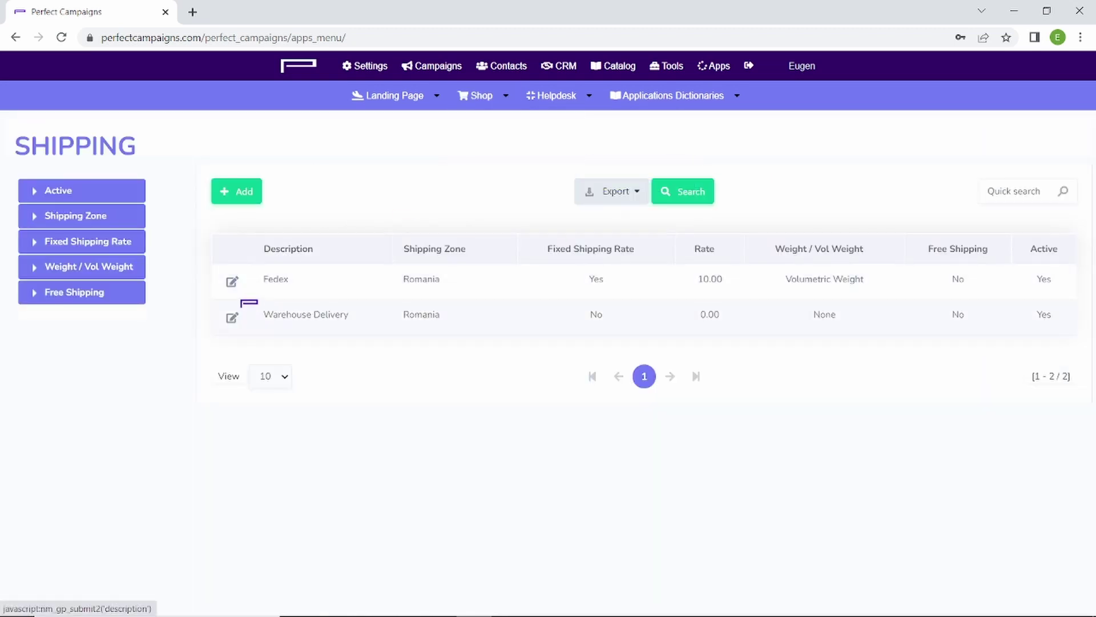
left_click(232, 281)
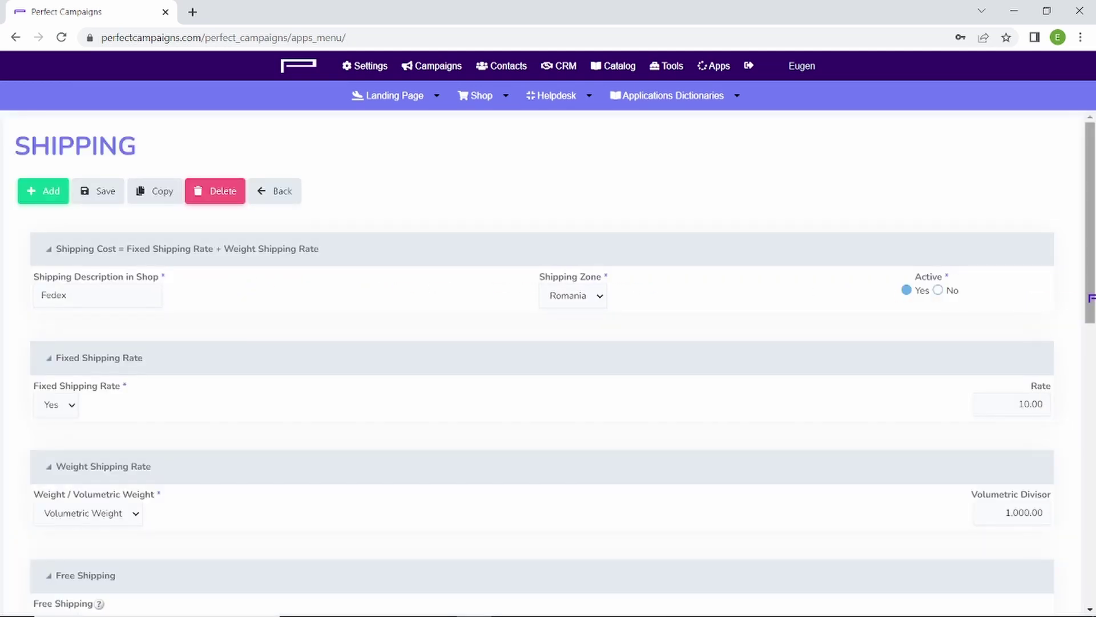
Step: Set Free Shipping to Yes for the Fedex method and activate its minimum order value field
left_click_drag(1091, 298, 1093, 401)
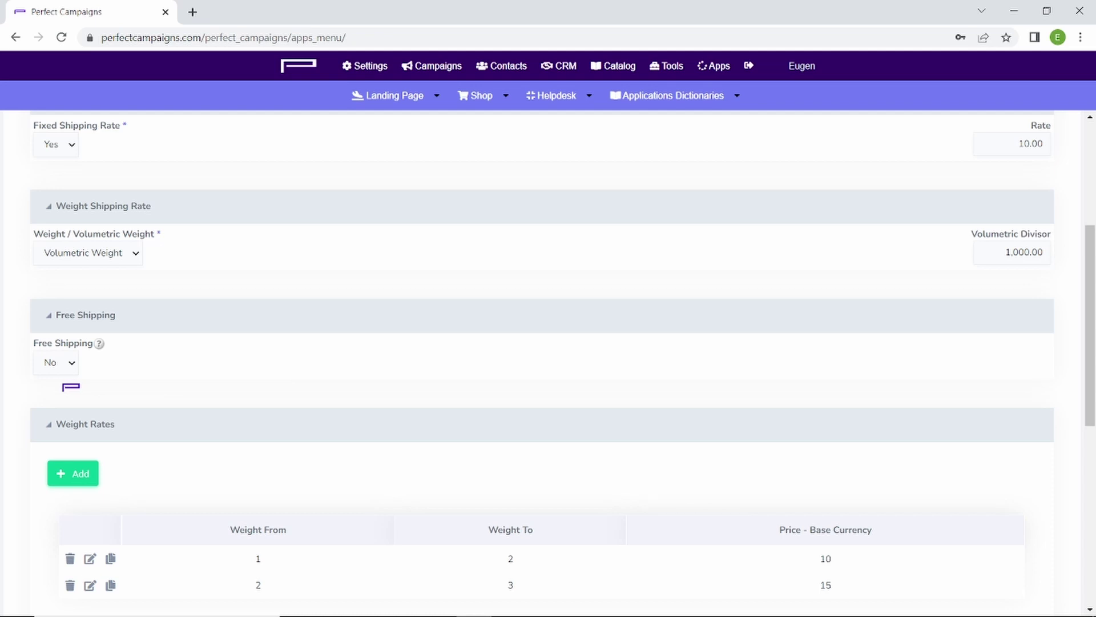
left_click(61, 365)
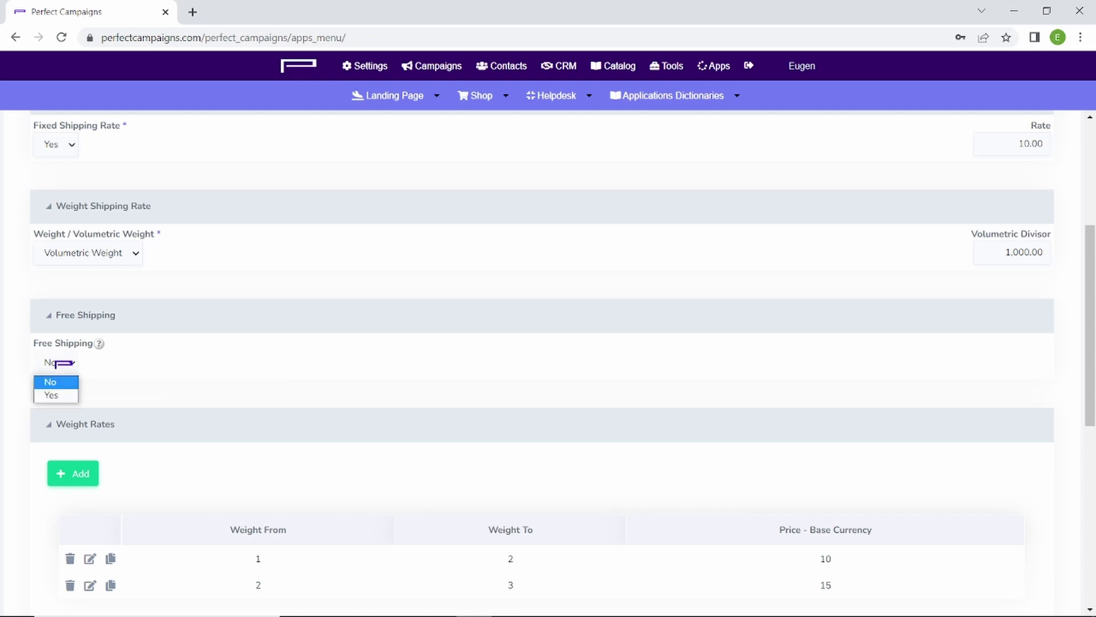
left_click(57, 395)
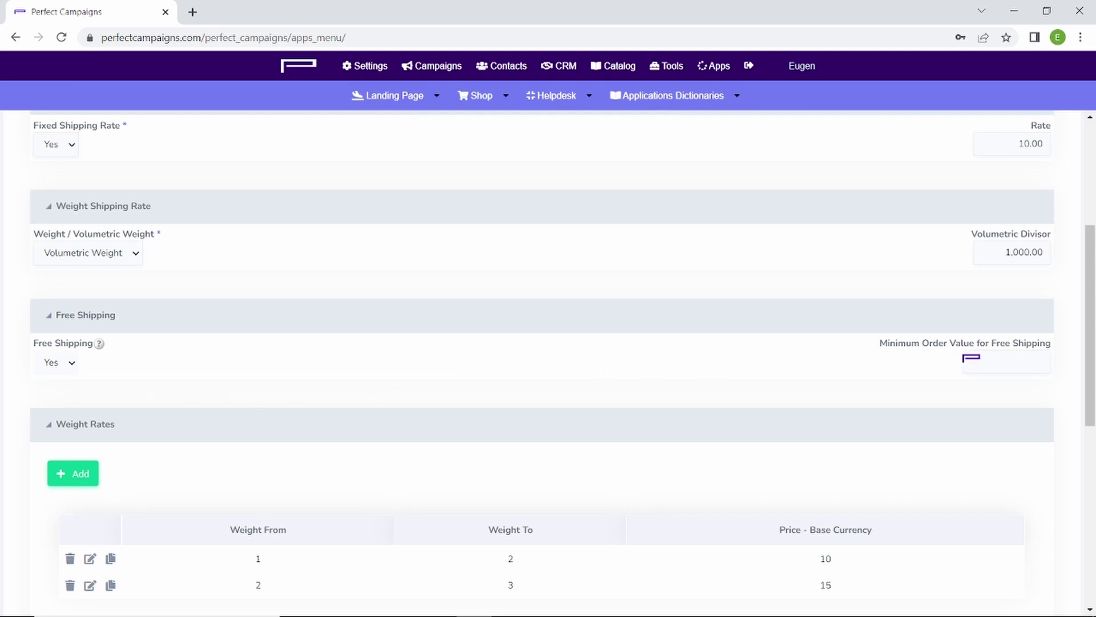
left_click(994, 359)
Step: Review the shop's payment pages, from Payments Types and Online System Currencies to the Stripe and Paypal API settings
left_click(467, 97)
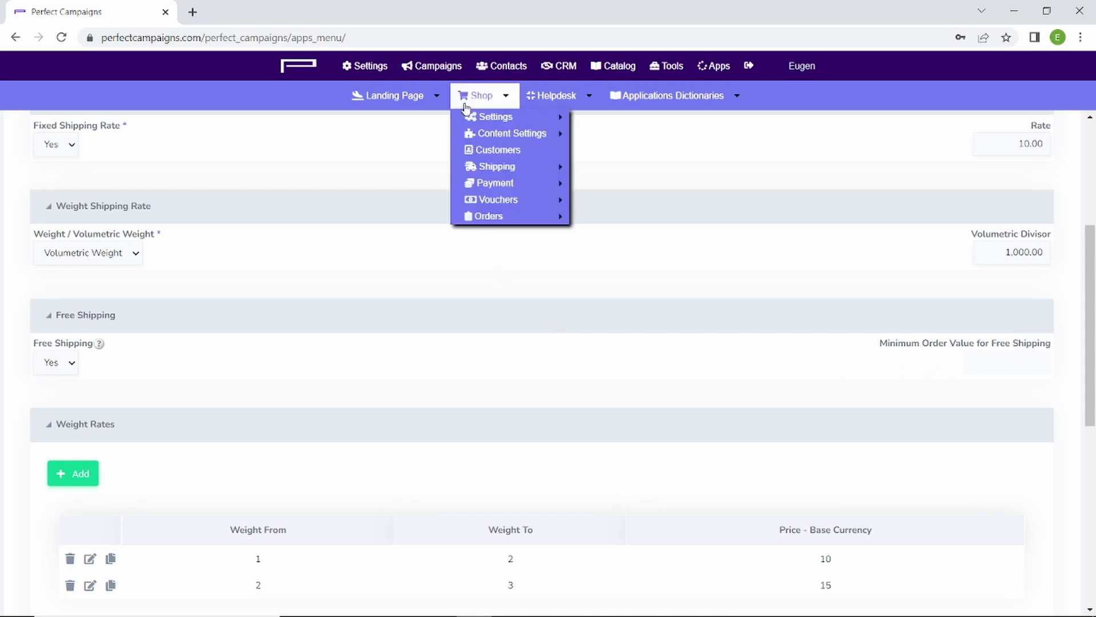
mouse_move(495, 182)
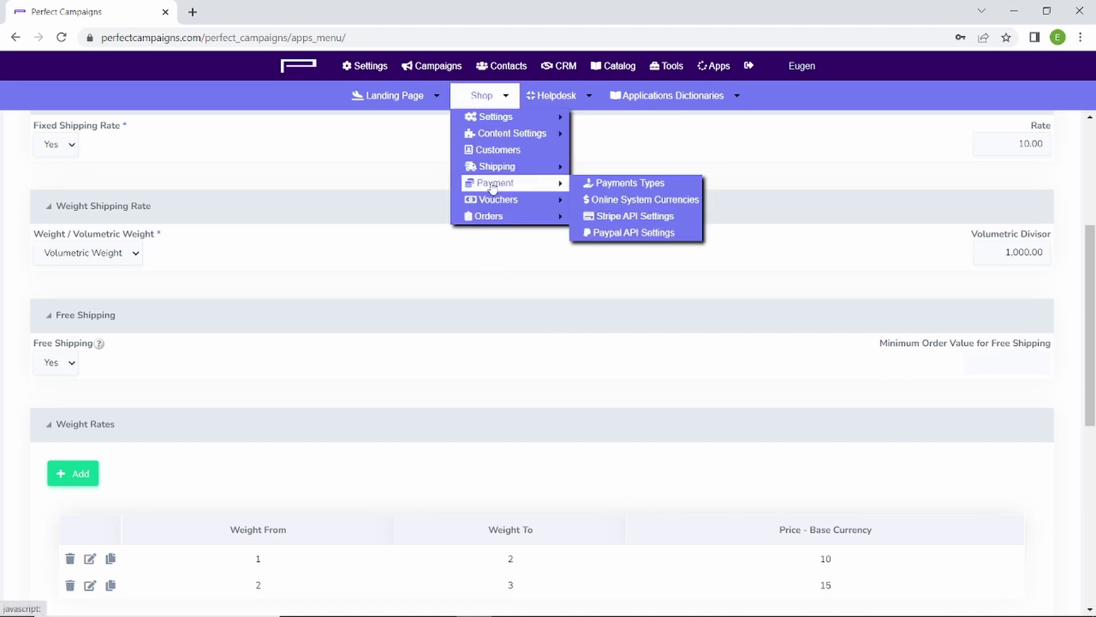
left_click(620, 184)
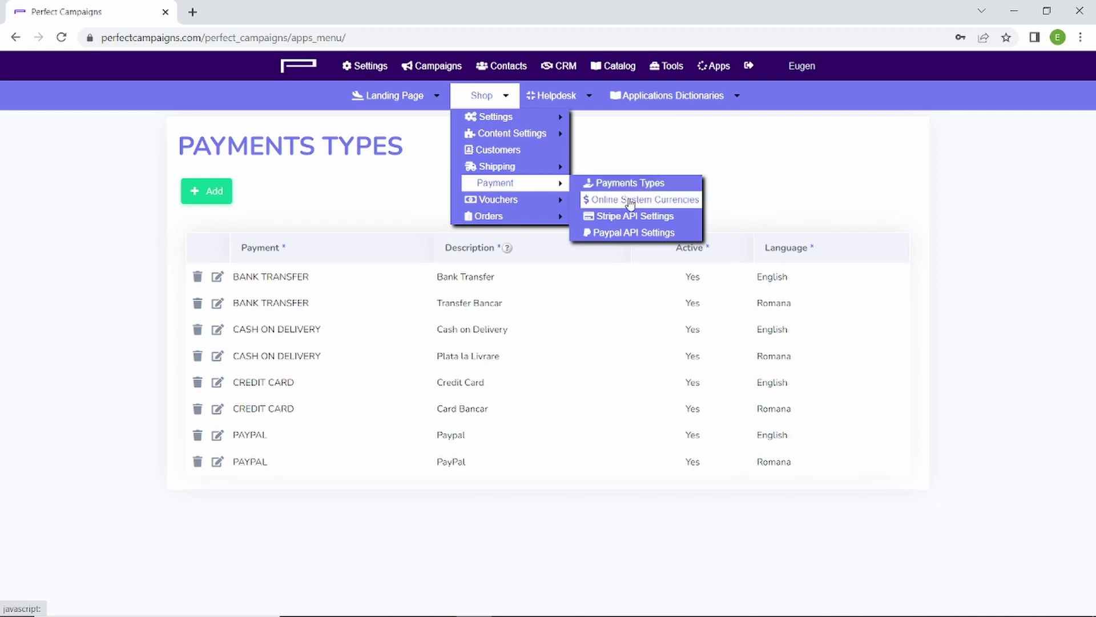
left_click(631, 202)
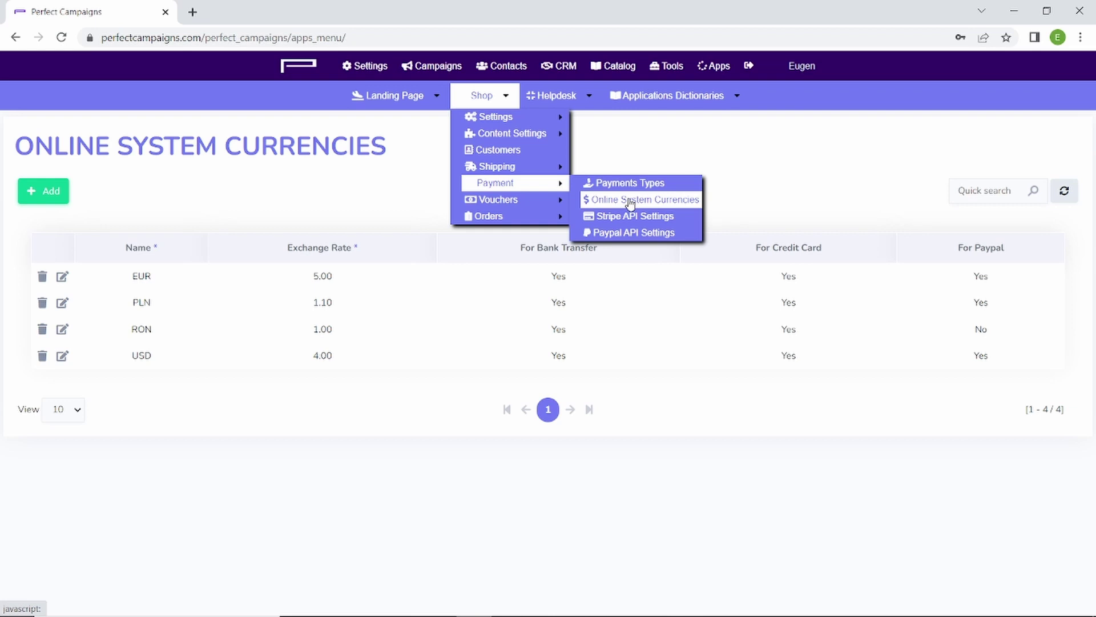
left_click(636, 221)
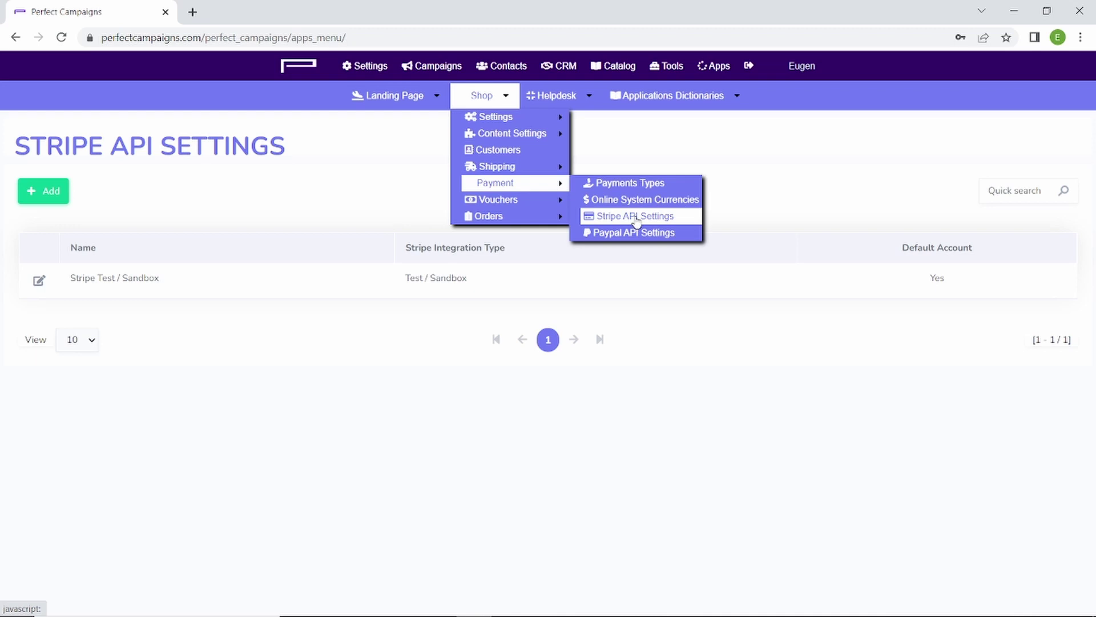
left_click(642, 233)
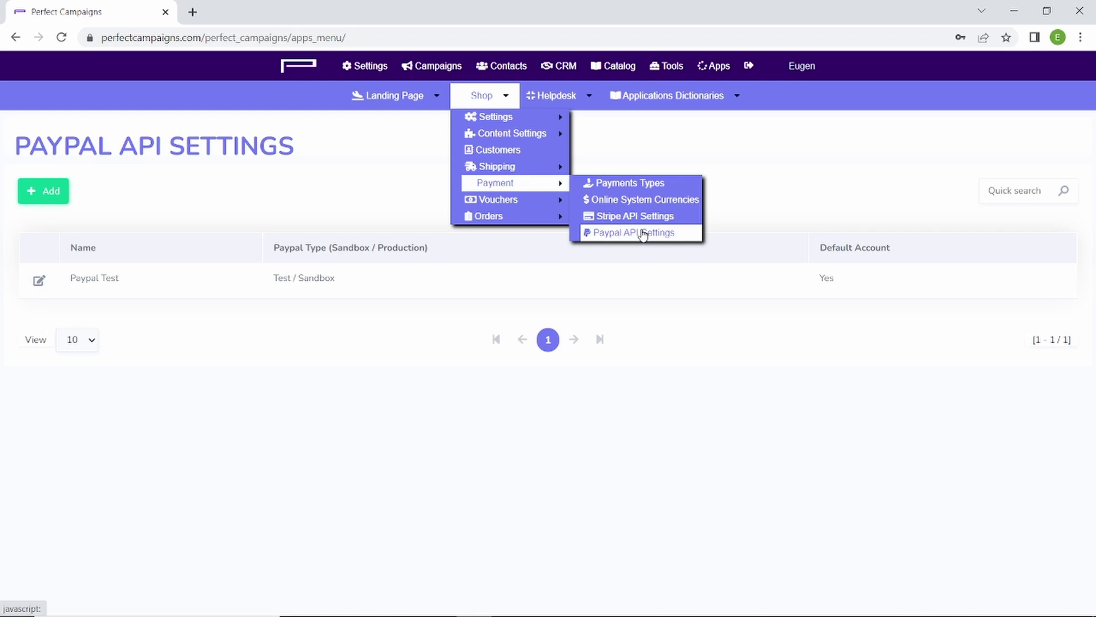
Step: Open the shop's Vouchers list and open the Summer Voucher for editing
mouse_move(501, 201)
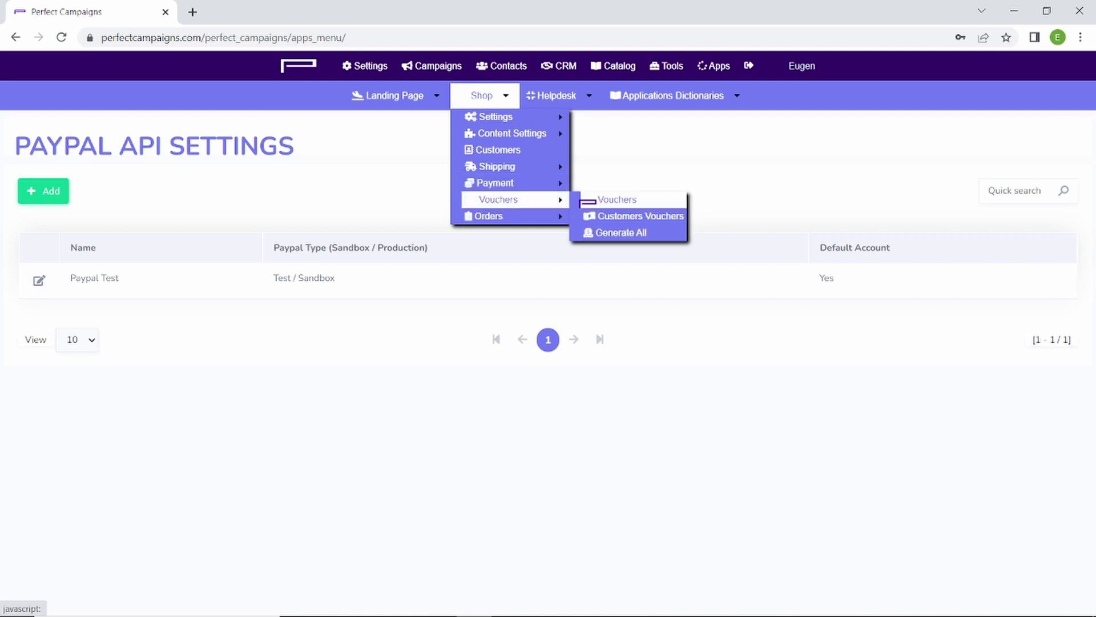
left_click(629, 204)
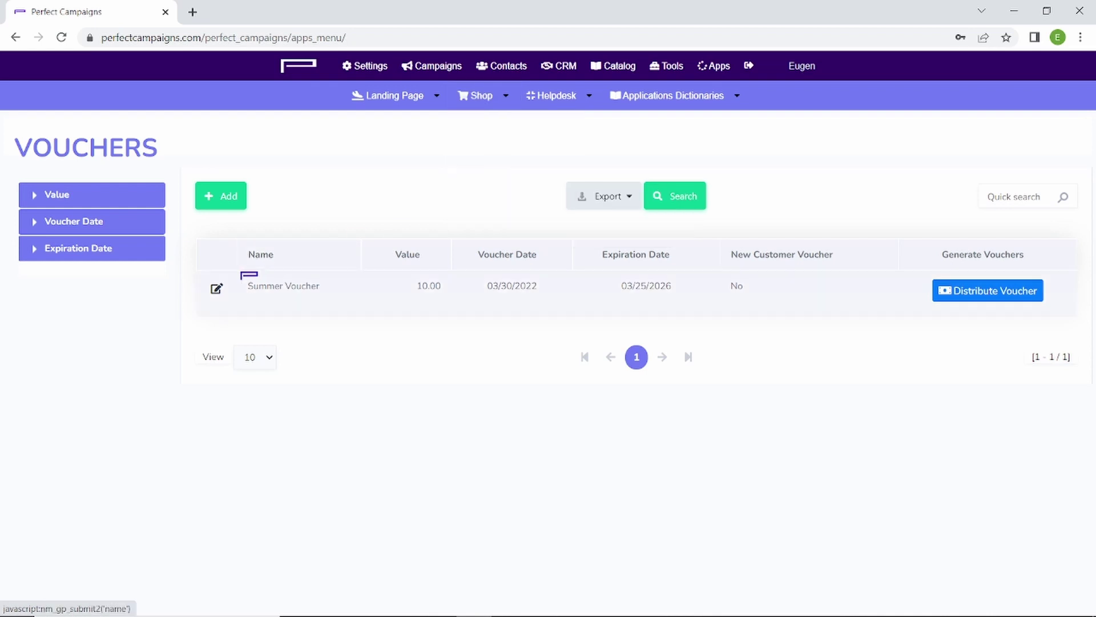
left_click(215, 289)
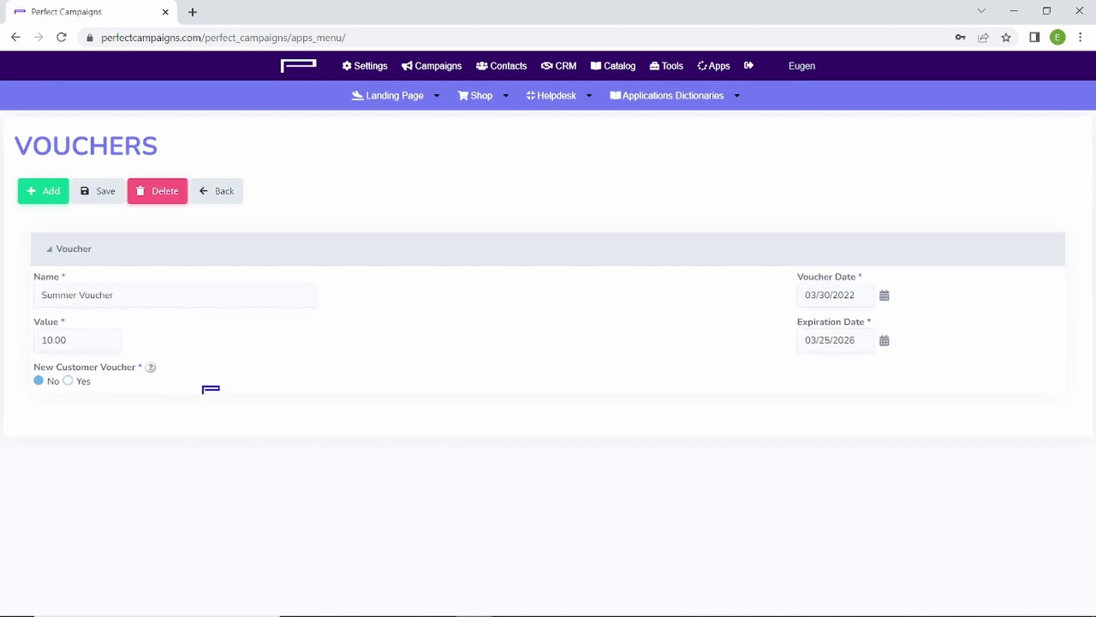
Step: View the Customers Vouchers list and the form for generating vouchers for all active customers
mouse_move(472, 103)
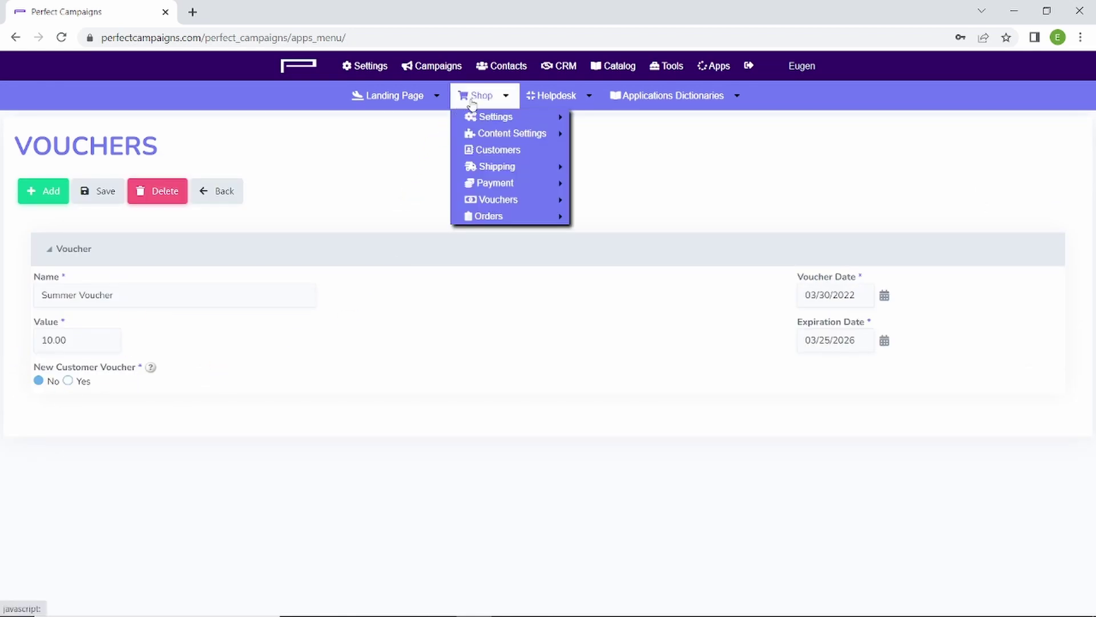
mouse_move(497, 201)
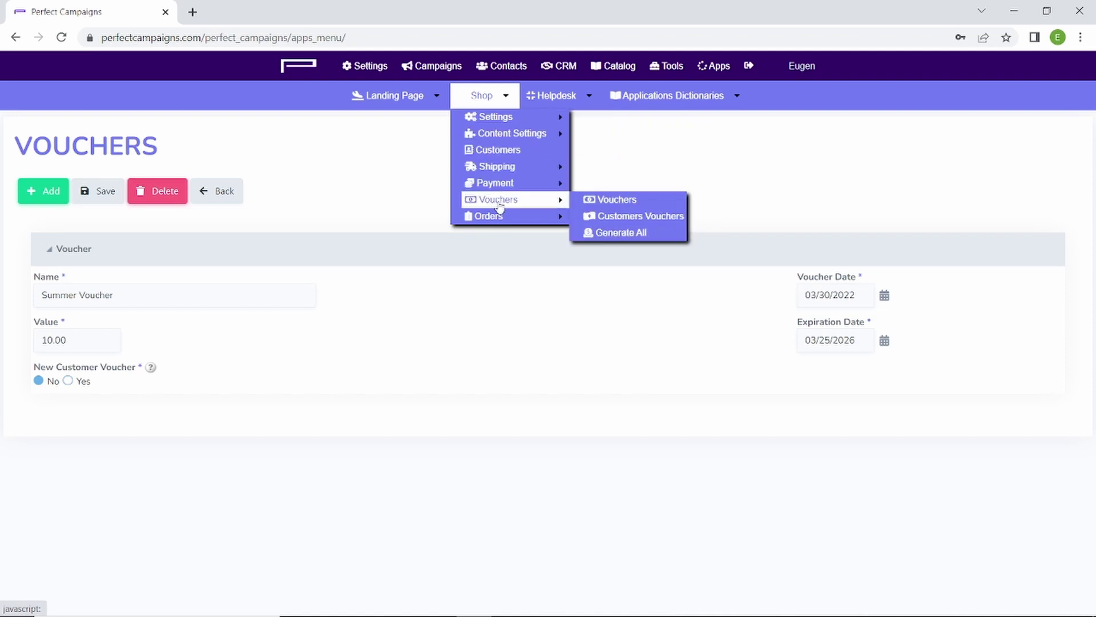
left_click(633, 222)
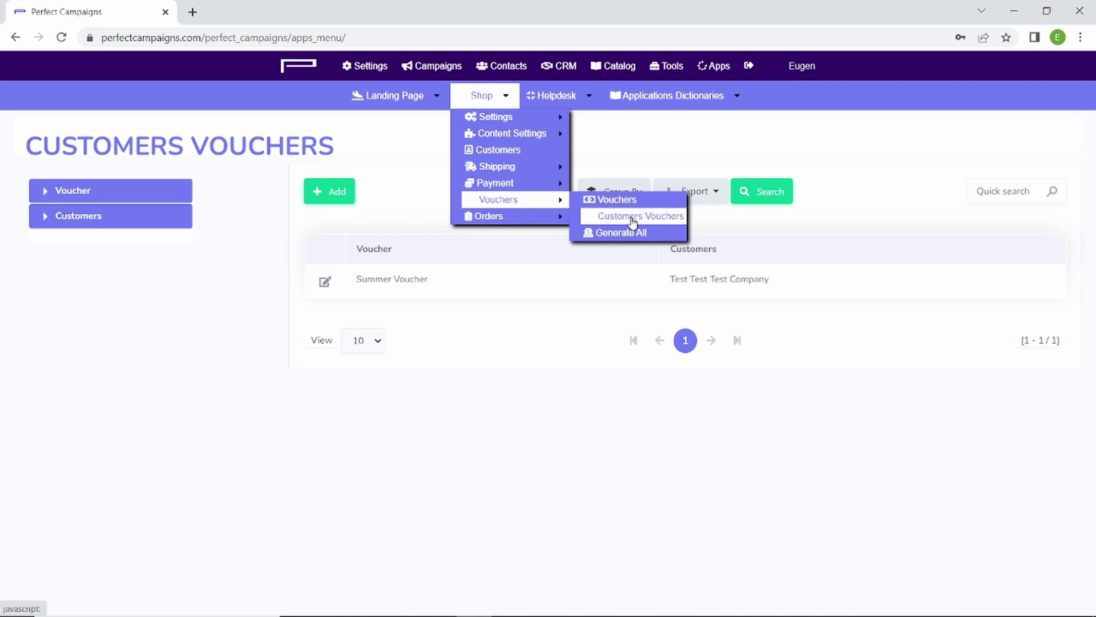
left_click(637, 234)
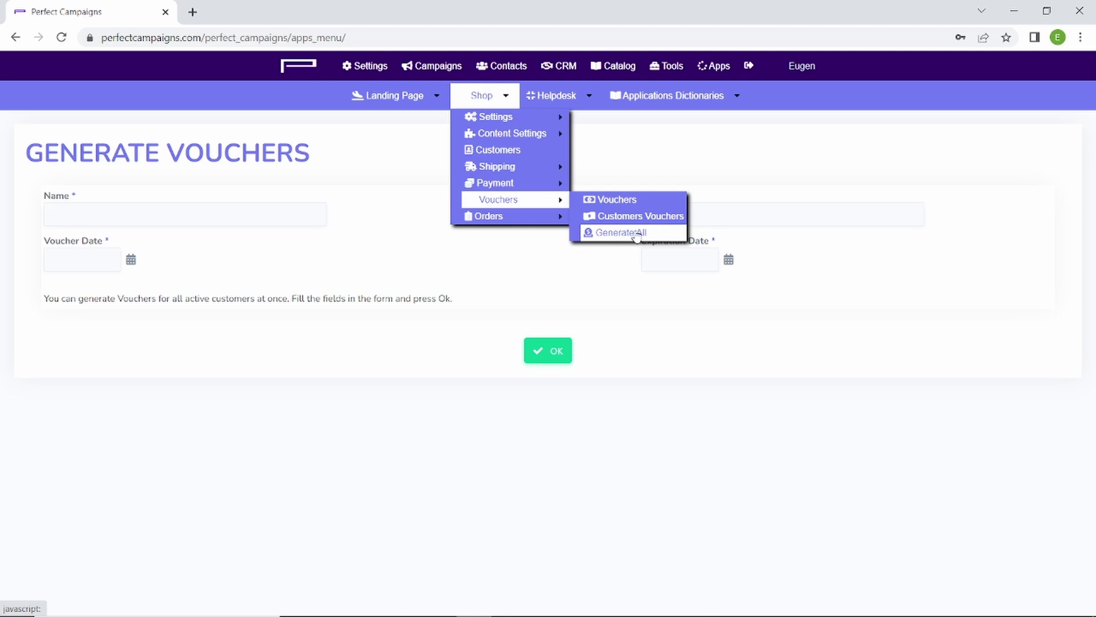
Step: View the export document types in Orders Settings and open the shop's Orders list
mouse_move(560, 217)
mouse_move(593, 217)
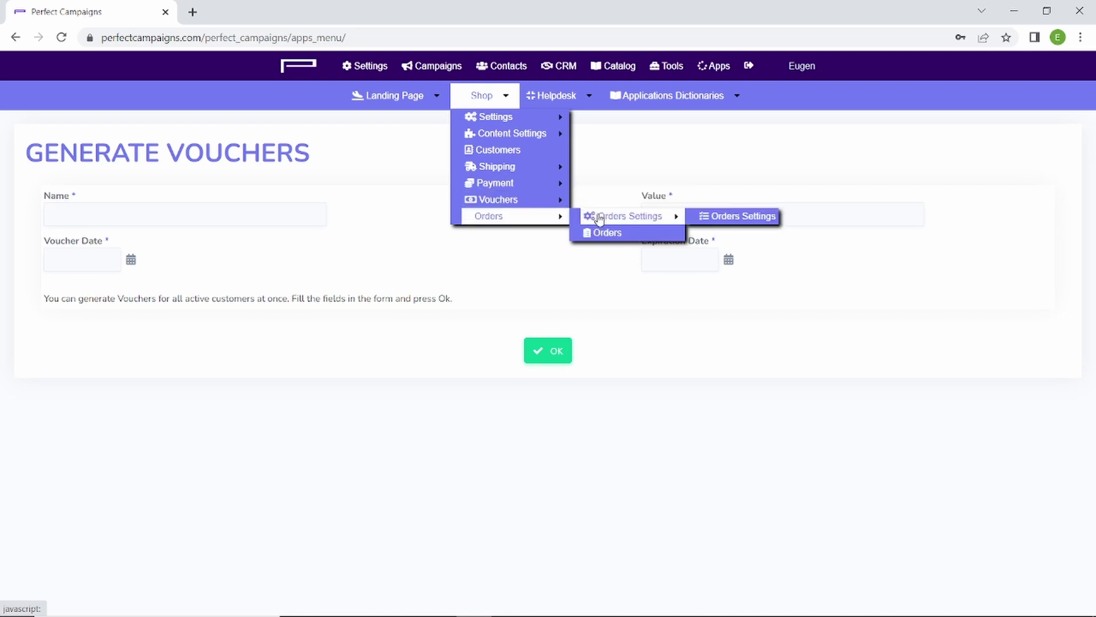
left_click(729, 220)
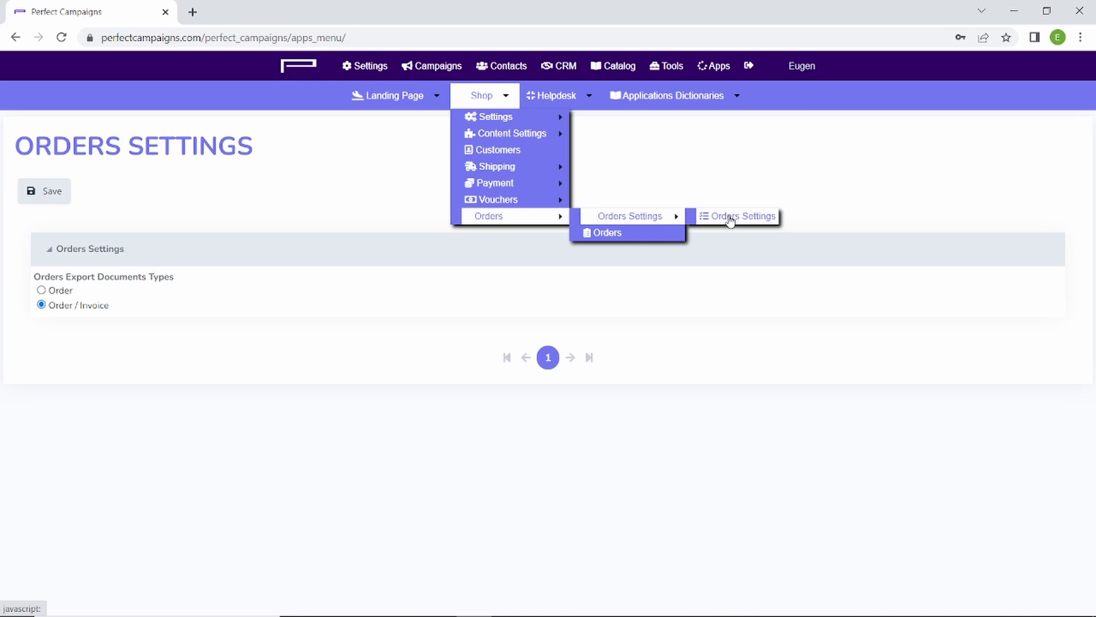
left_click(634, 238)
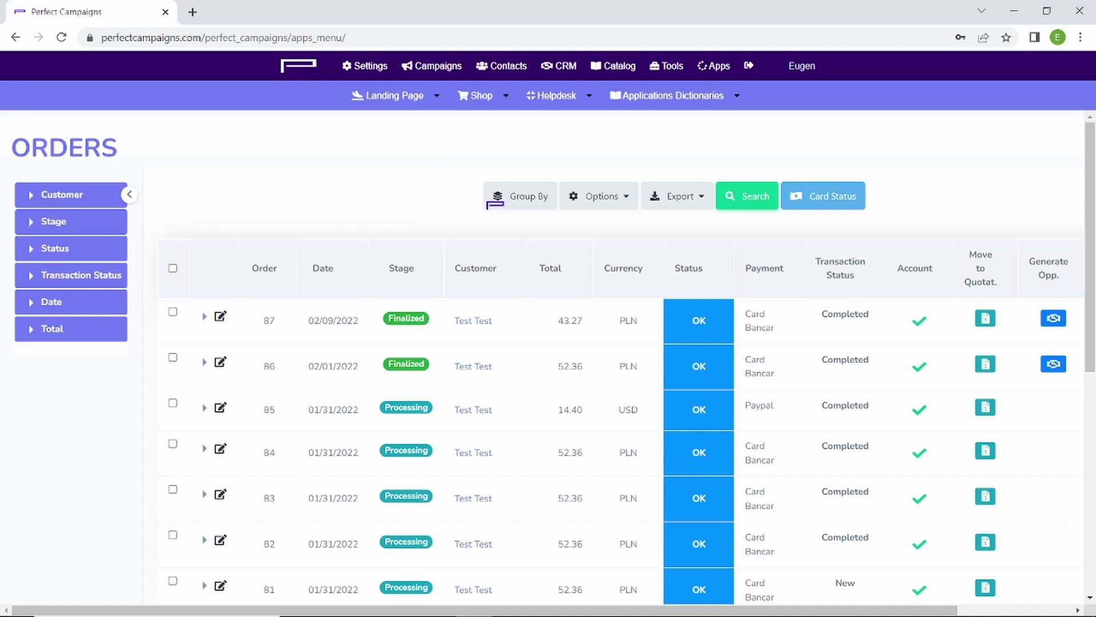
Step: Collapse the filter sidebar of the Orders list to show more order columns
left_click(651, 107)
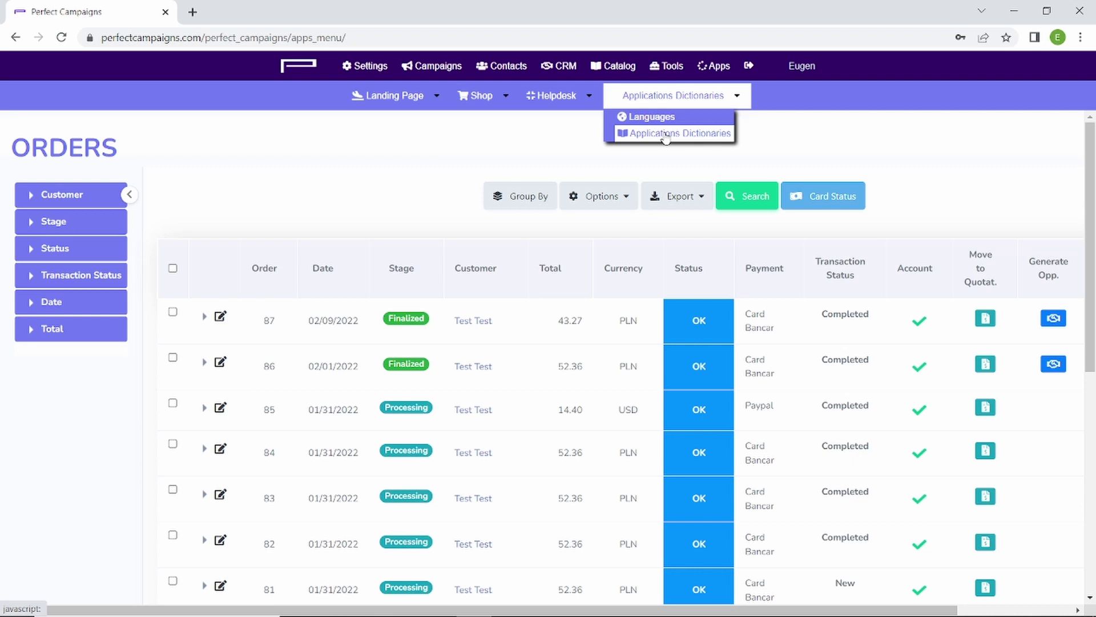
left_click(662, 134)
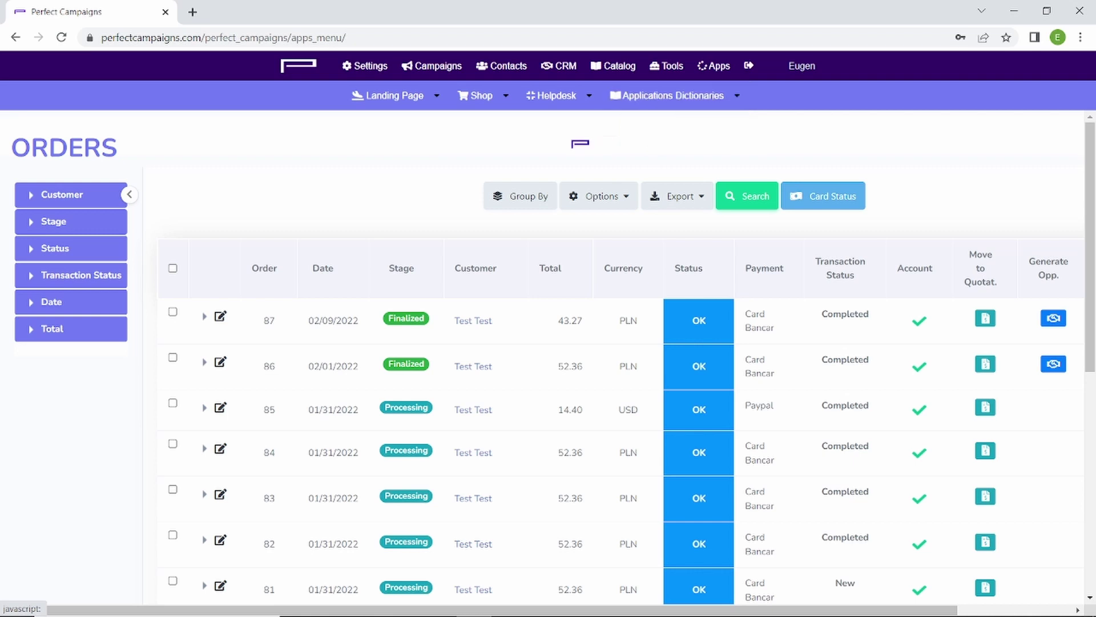
left_click(131, 196)
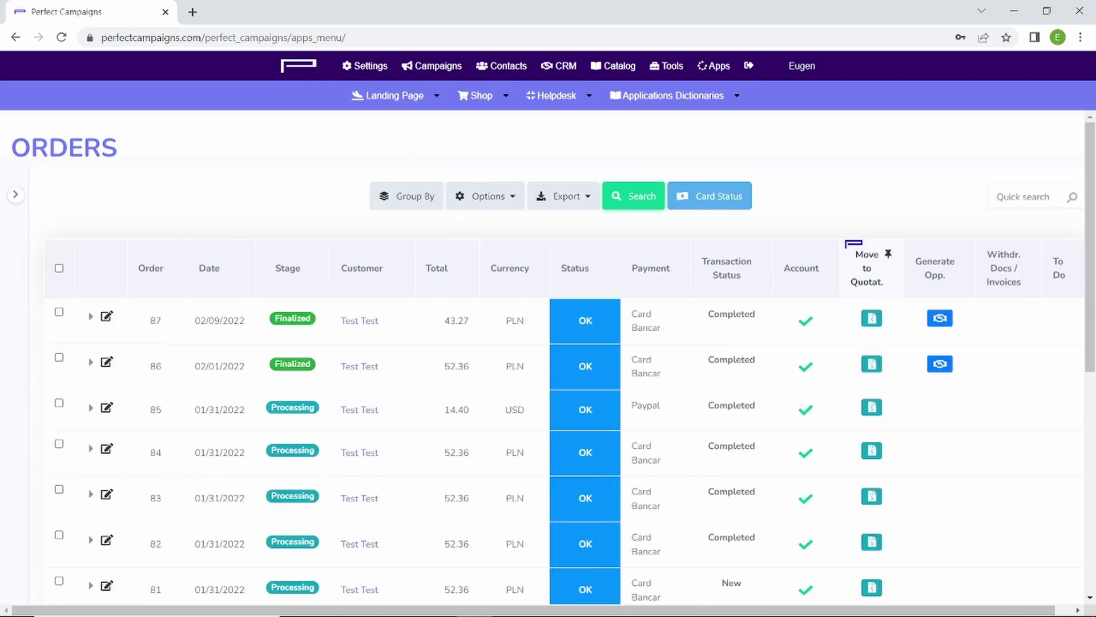